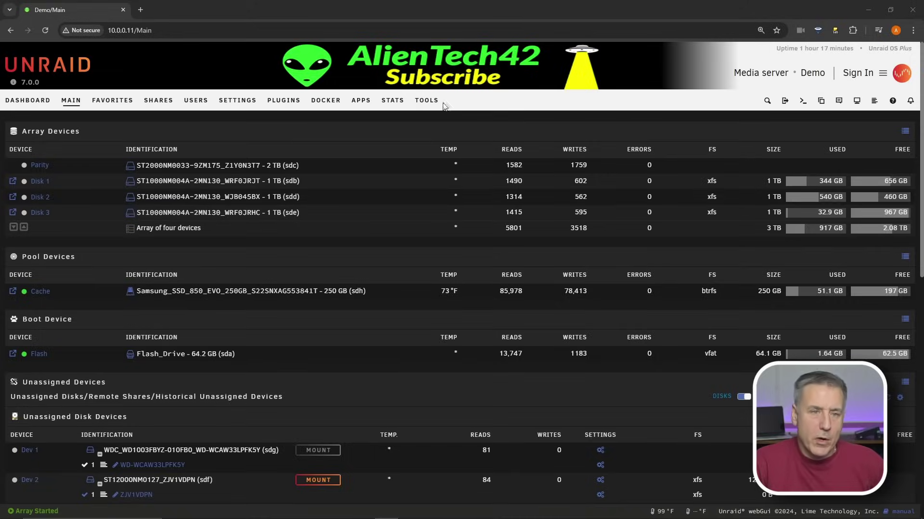
Open github.com/bexem/PlexCache/blob/main/plexcache.py in a new browser tab and copy the script's raw code.
left_click(140, 9)
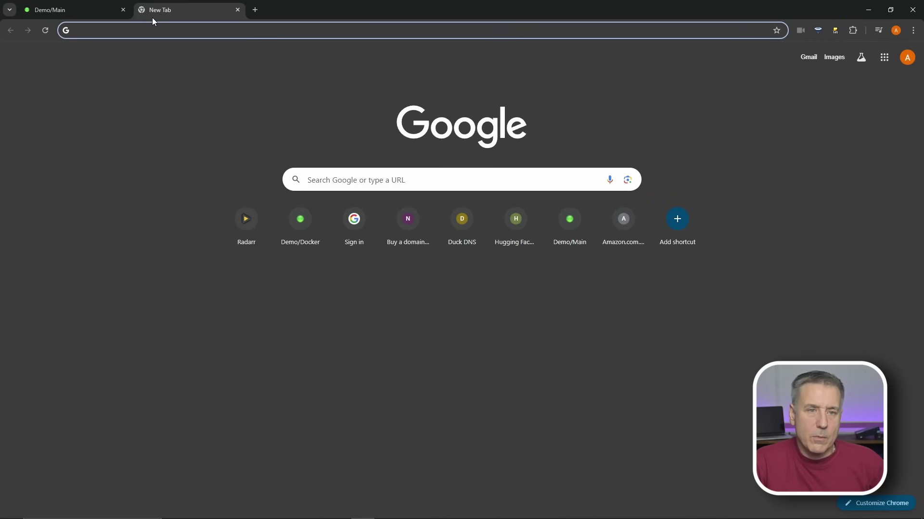
left_click(146, 29)
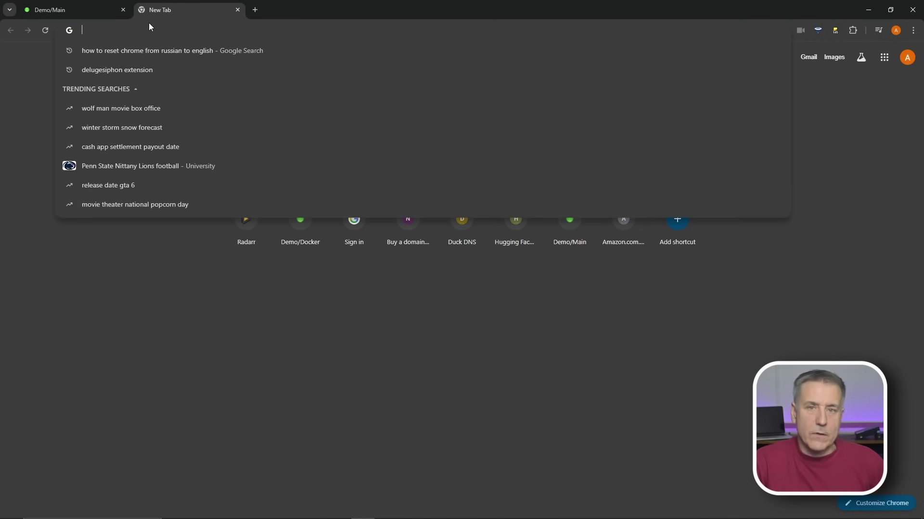
key("ctrl+v")
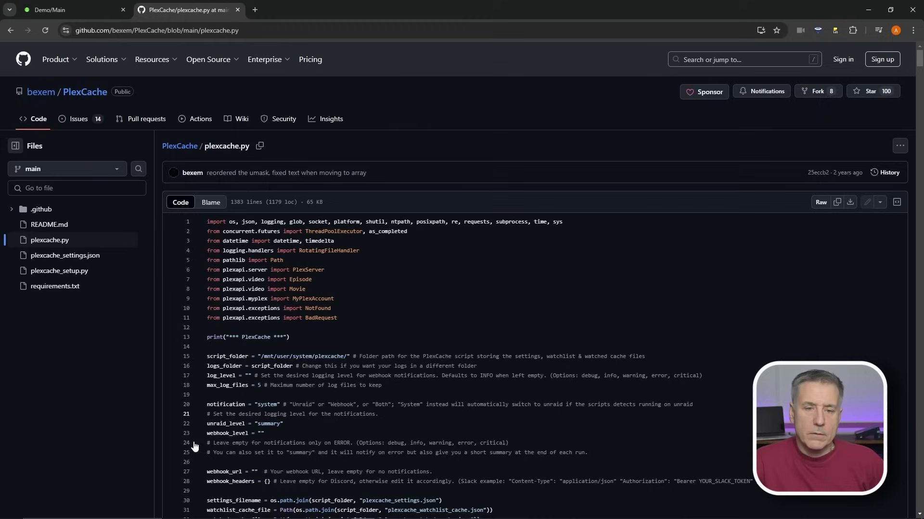
left_click(838, 203)
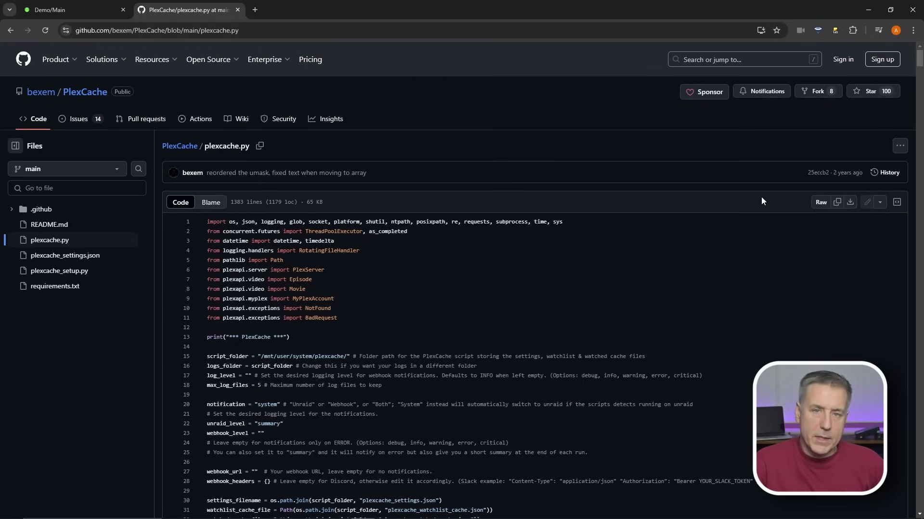
Launch Notepad++ and paste the copied plexcache.py code into the empty document.
key("super")
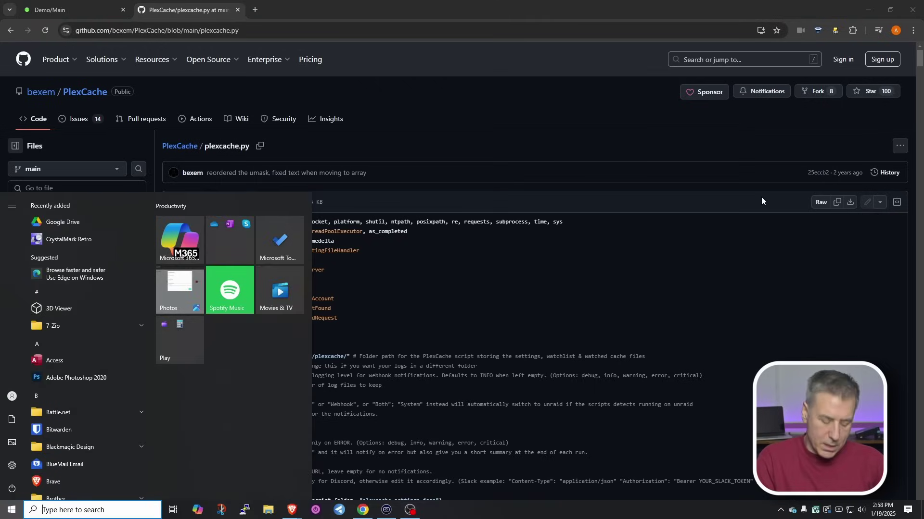
type("notepad")
key("Return")
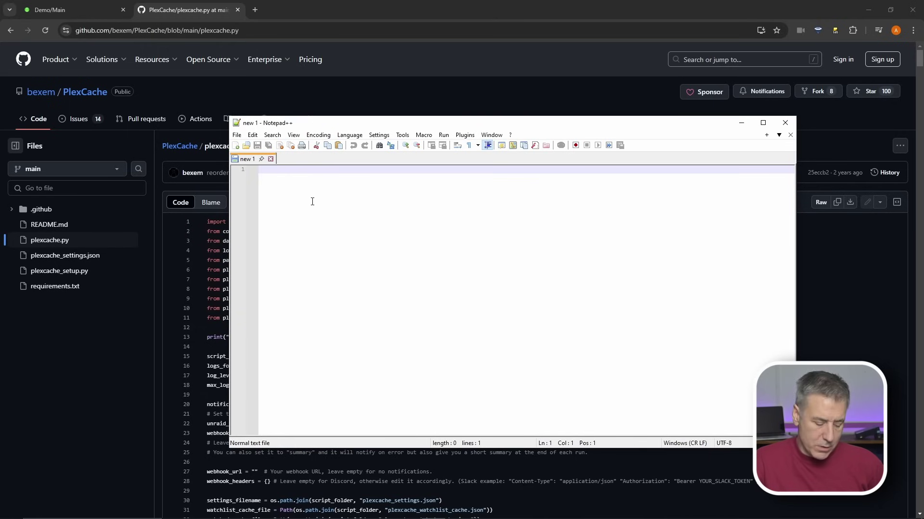
key("ctrl+v")
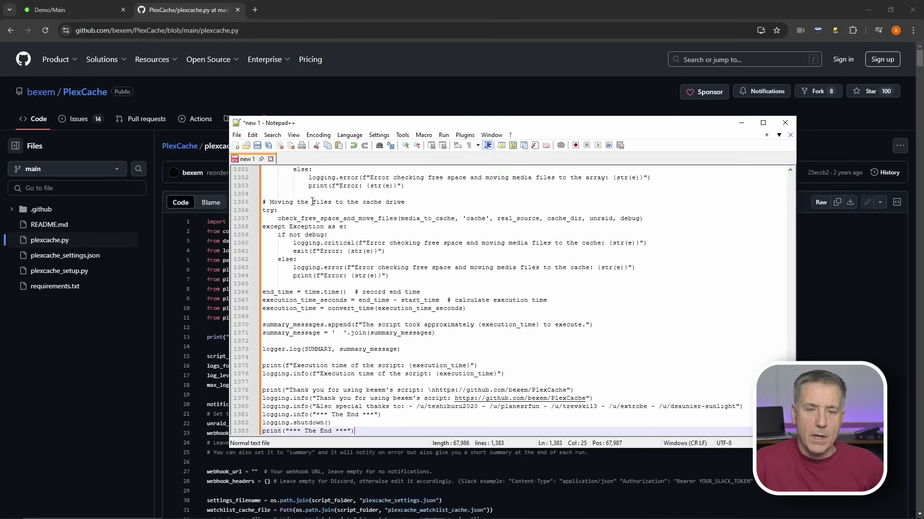
In the script_folder path on line 15, replace the "system" folder with "data".
scroll(502, 285, "up", 20)
scroll(501, 285, "up", 20)
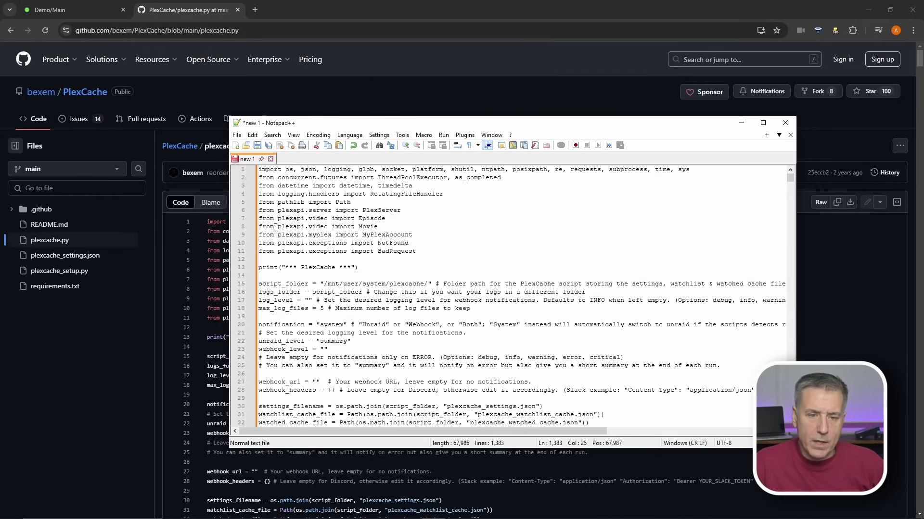
left_click_drag(261, 285, 434, 288)
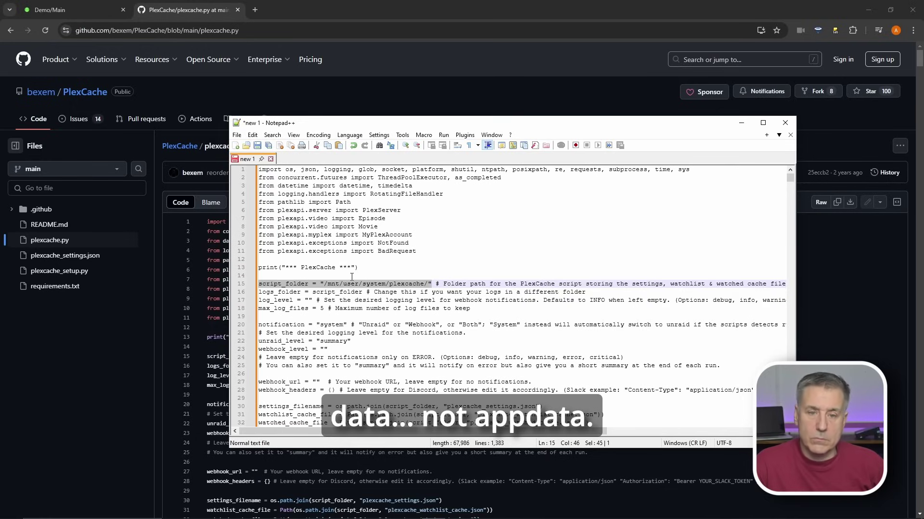
left_click(356, 284)
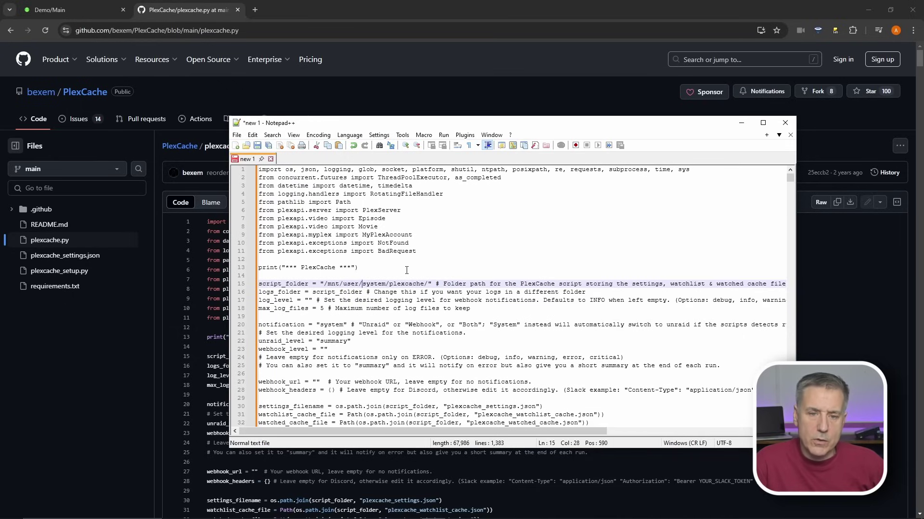
key("Delete")
key("Delete")
key("Delete")
key("Delete")
key("Delete")
key("Delete")
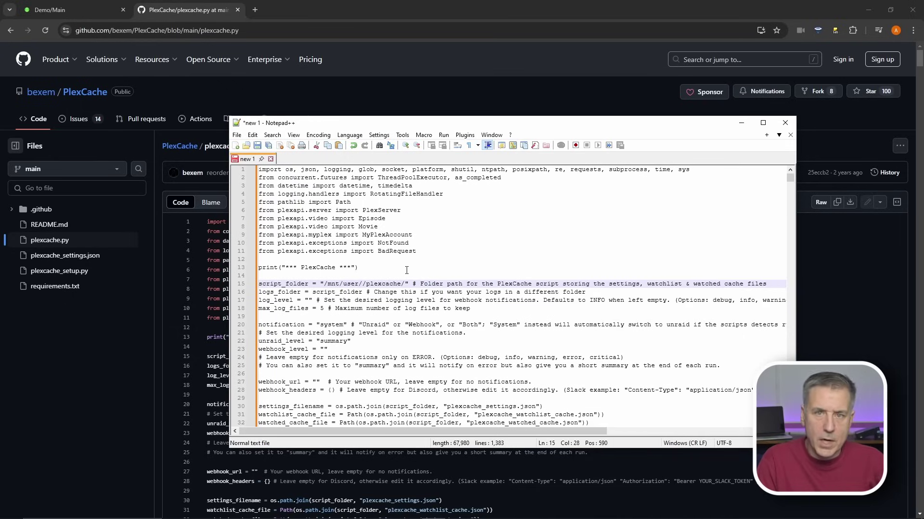
type("data")
key("Right")
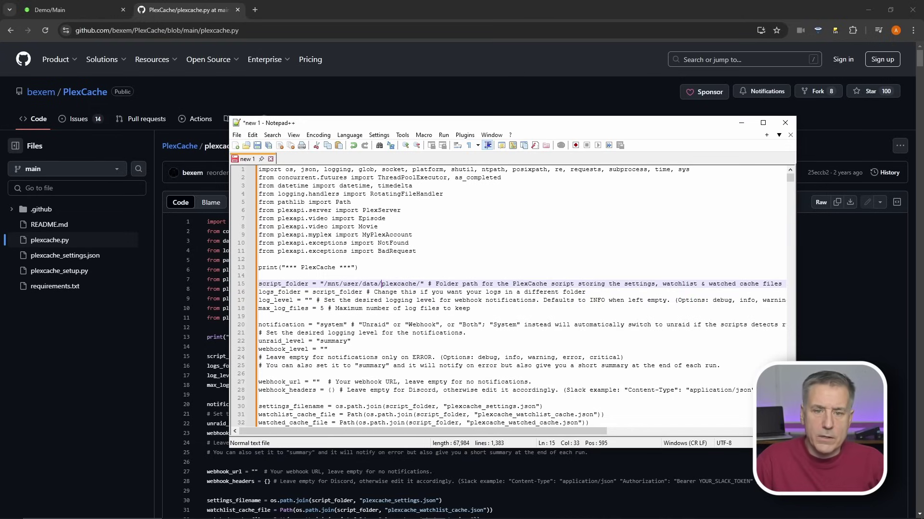
Replace the final "plexcache" folder with "scripts" so script_folder reads "/mnt/user/data/scripts/".
type("scripts")
key("Delete")
key("Delete")
key("Delete")
key("Delete")
key("Delete")
key("Delete")
key("Delete")
key("Delete")
key("Delete")
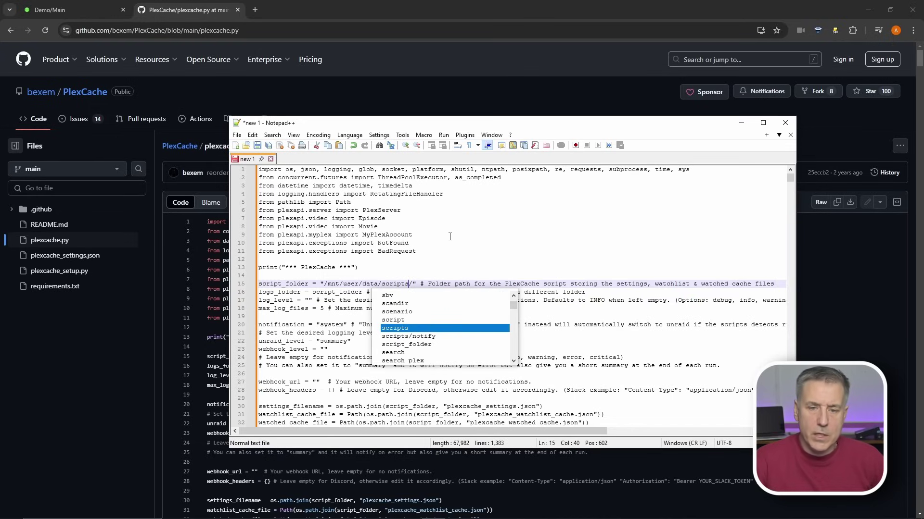
left_click(455, 240)
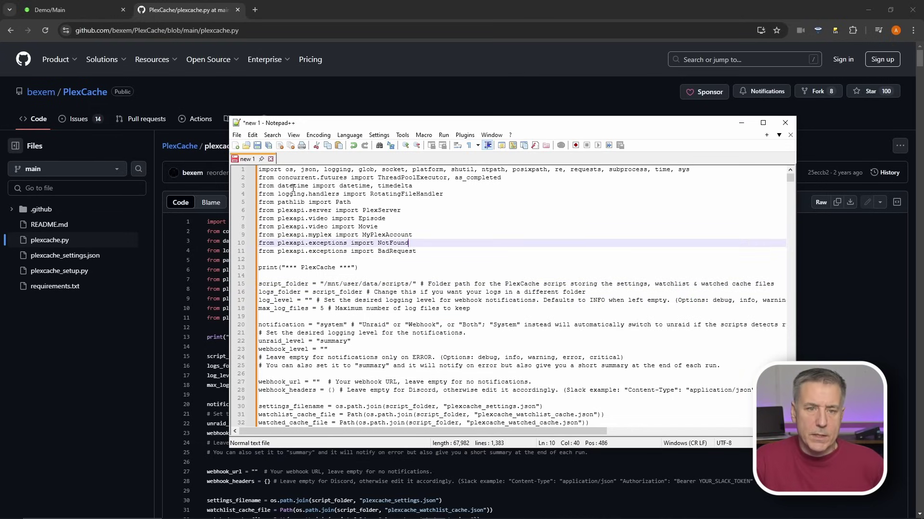
Save the edited script as plexcache.py in the network folder \\10.0.0.11\data\scripts.
left_click(236, 134)
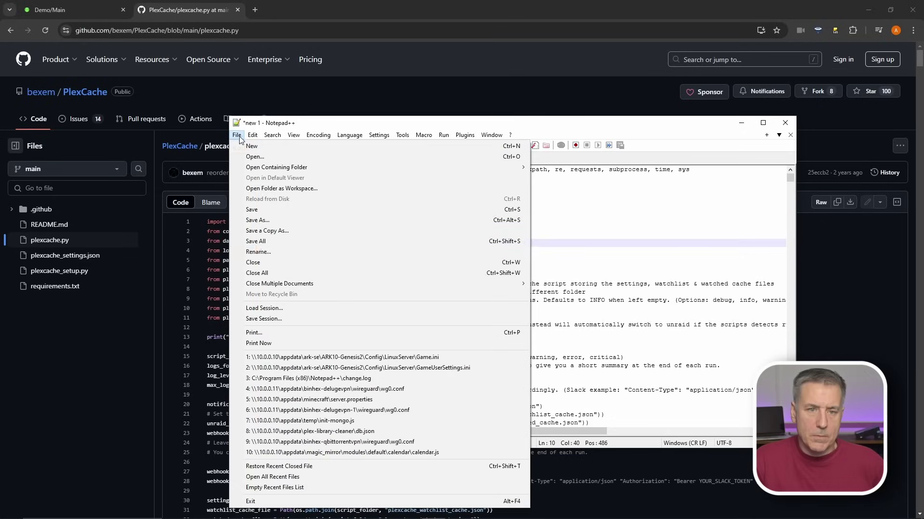
left_click(257, 219)
left_click(501, 163)
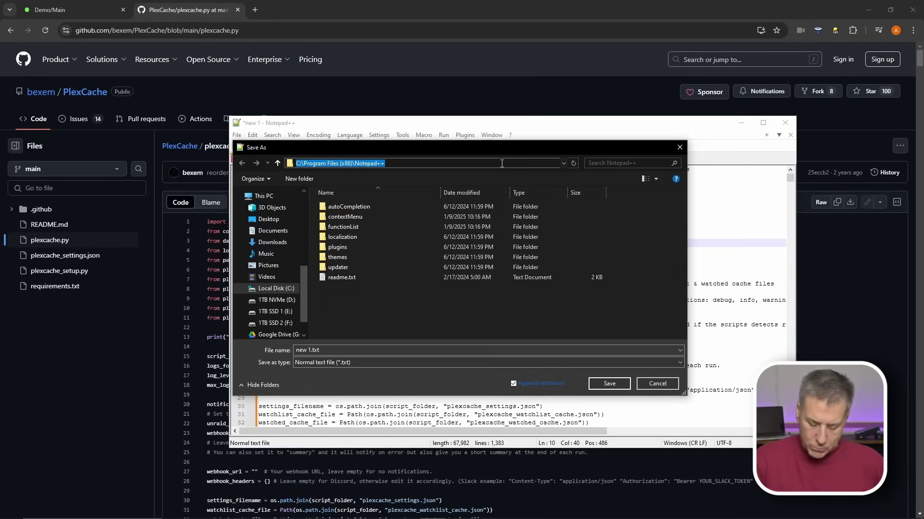
type("\\\\10.0.0.11\\")
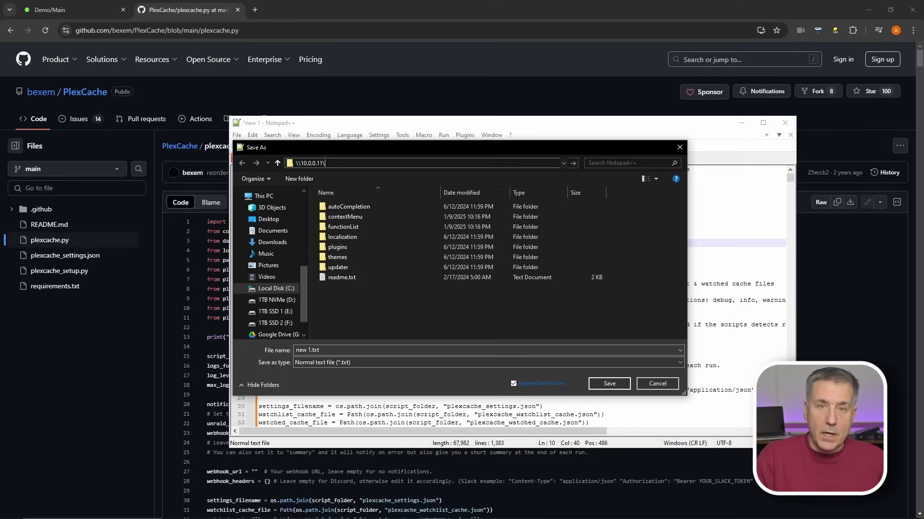
type("data\\scripts")
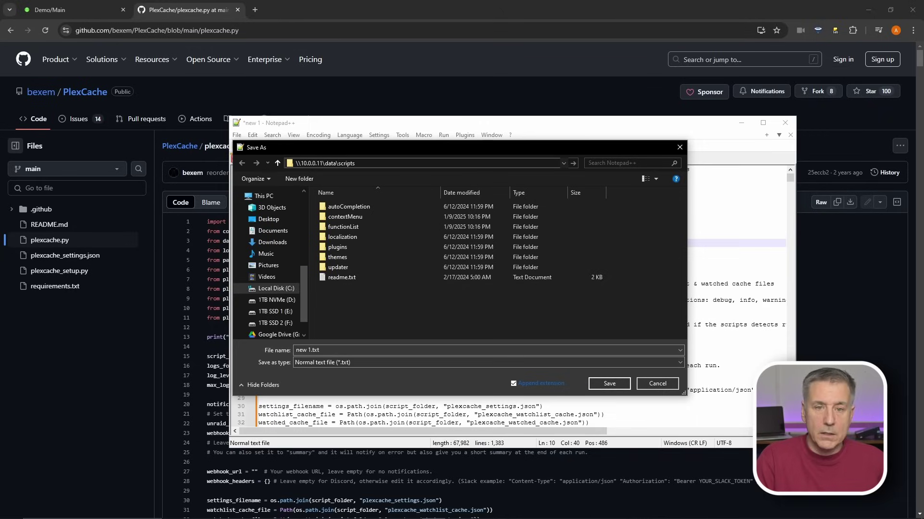
key("Return")
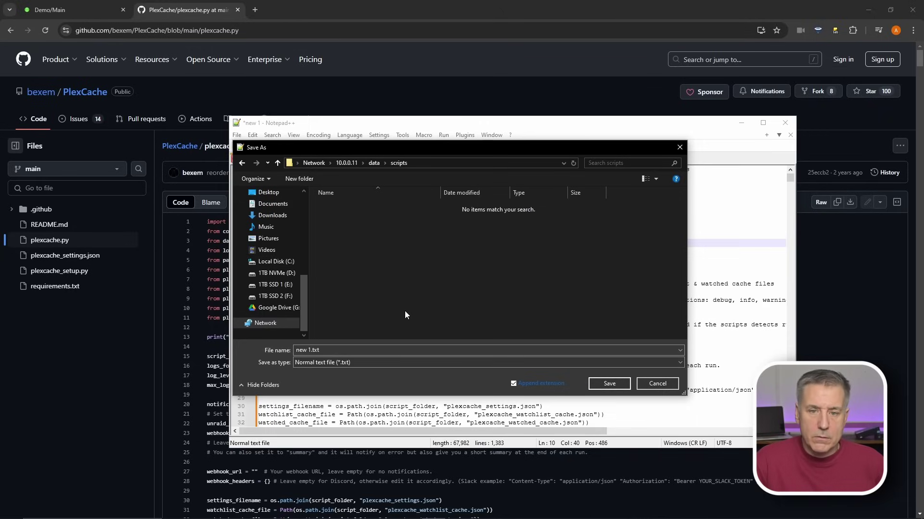
left_click(337, 350)
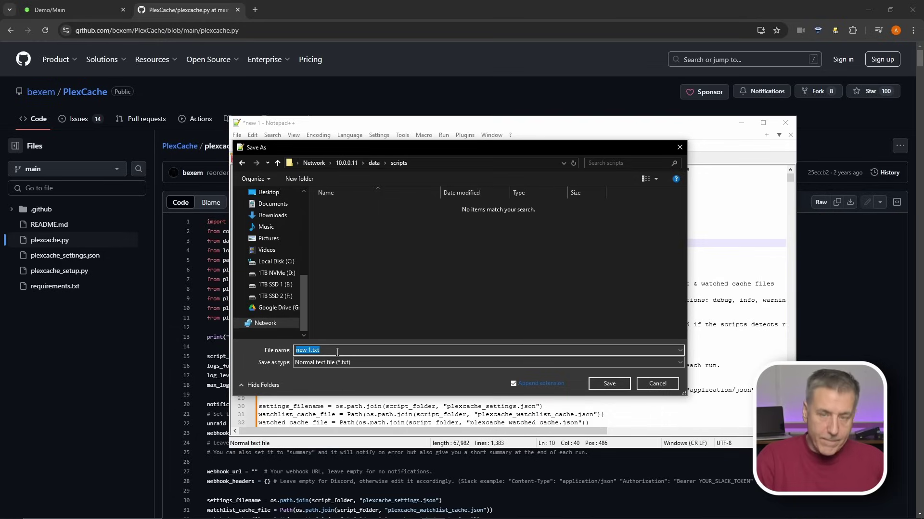
type("plexc")
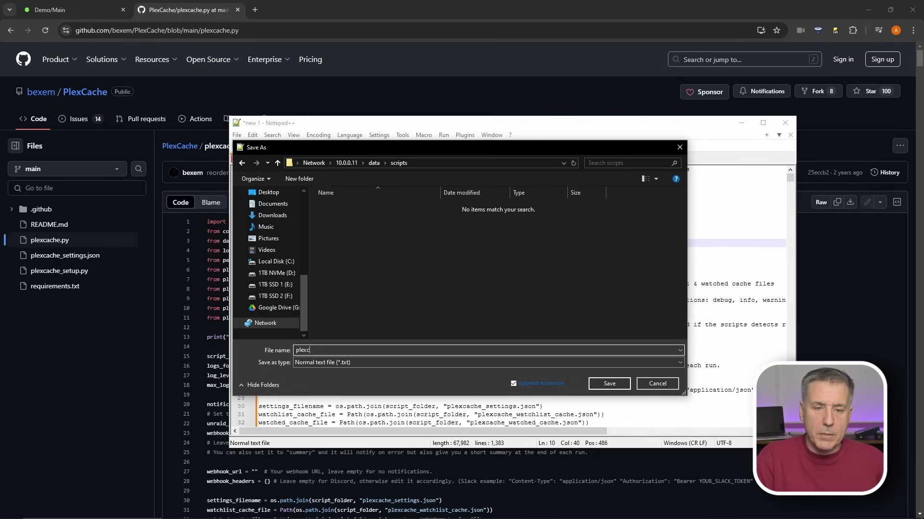
type("ache.py")
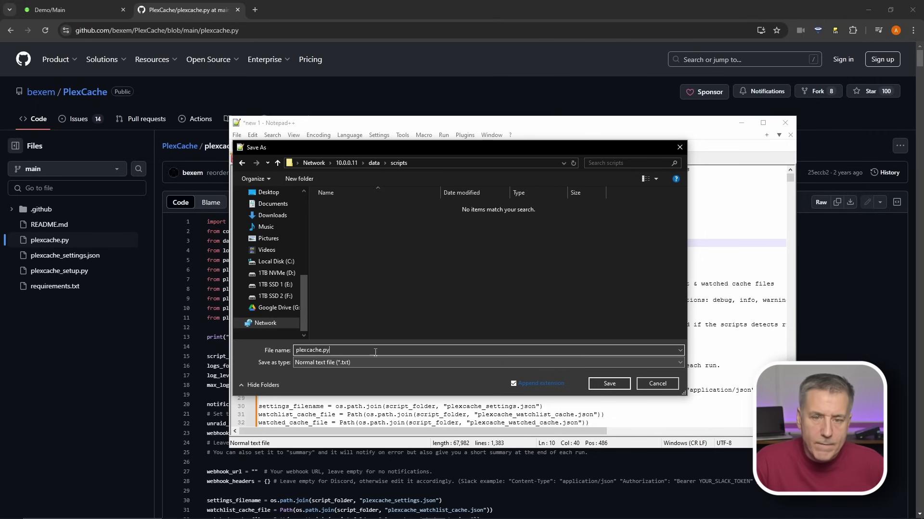
left_click(609, 384)
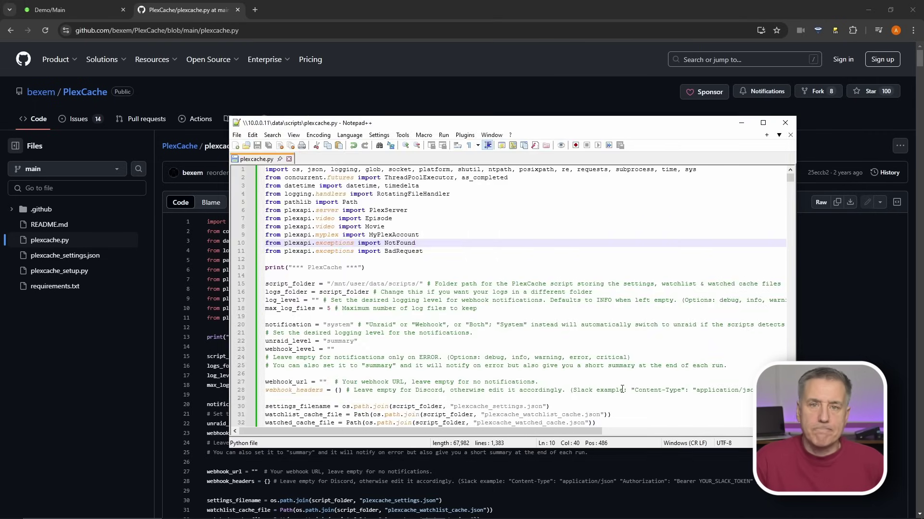
Switch to Chrome and open github.com/bexem/PlexCache/blob/main/plexcache_setup.py in a new tab.
left_click(259, 11)
left_click(258, 30)
key("ctrl+v")
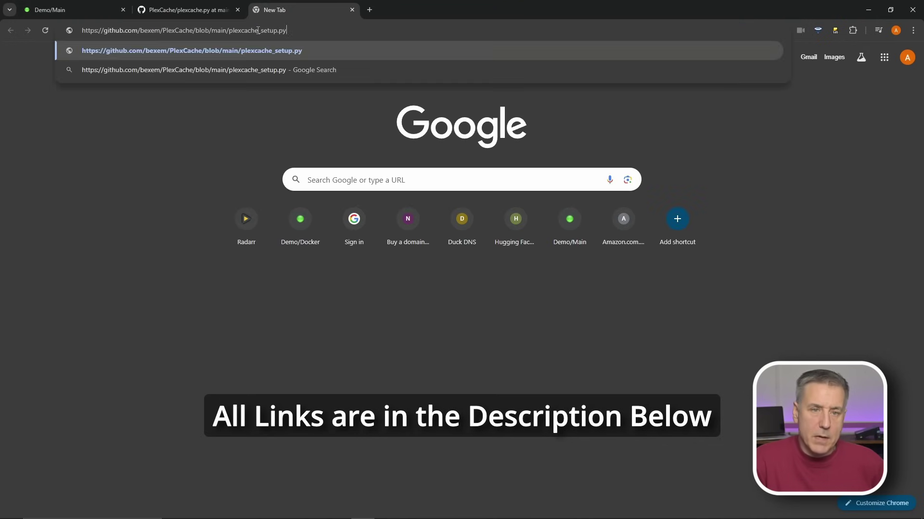
key("Return")
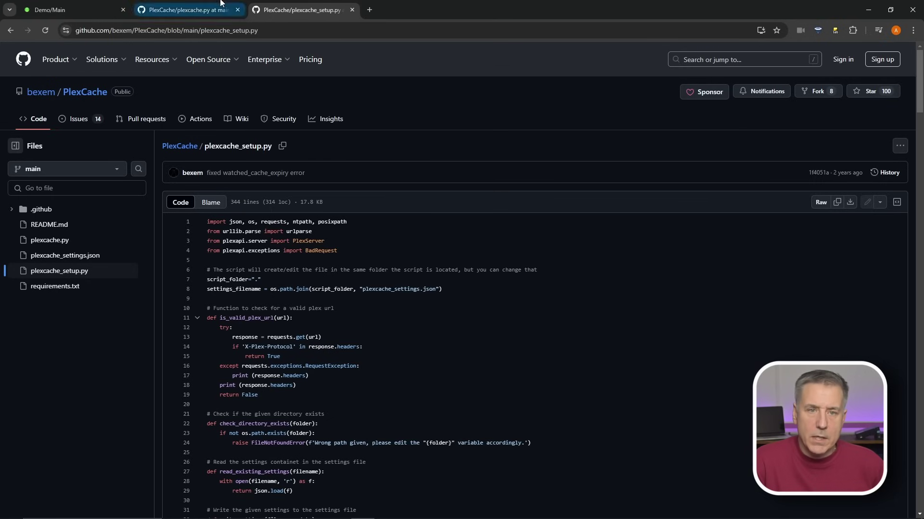
Switch to Notepad++ and paste the plexcache_setup.py code into a new document.
left_click(433, 509)
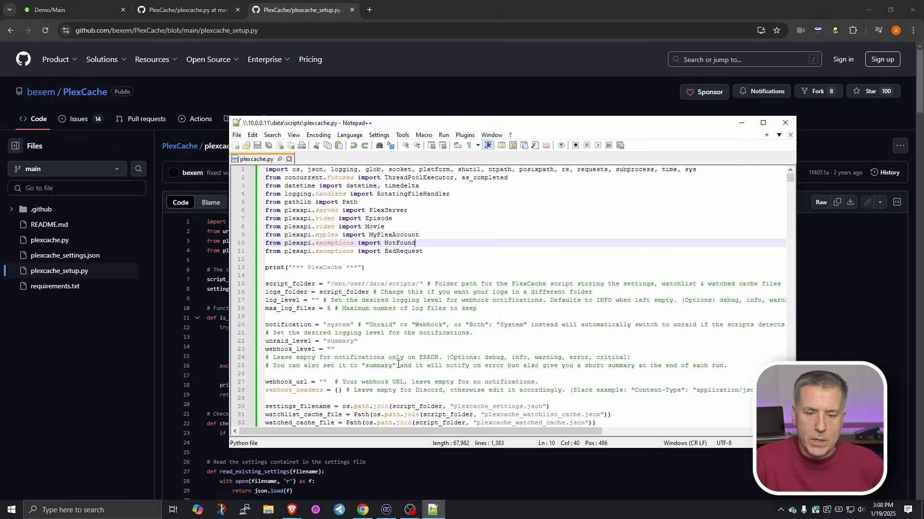
left_click(237, 135)
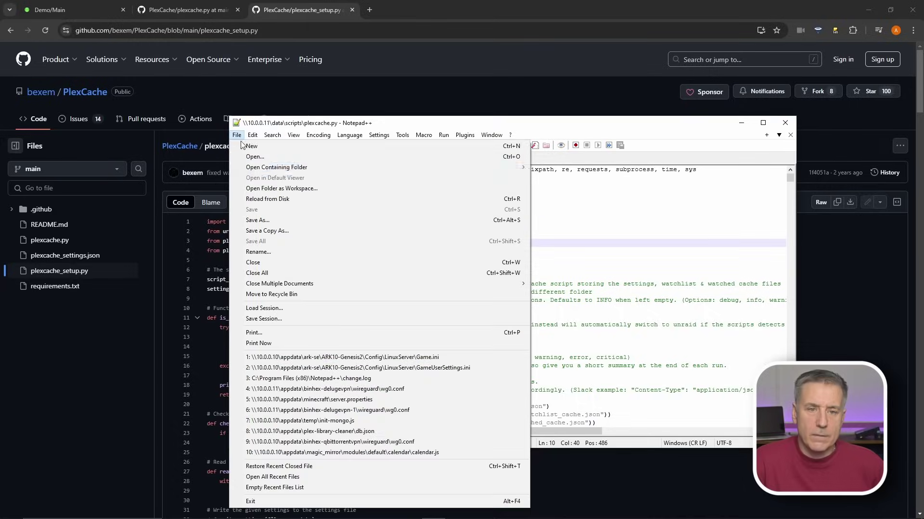
left_click(252, 147)
key("ctrl+v")
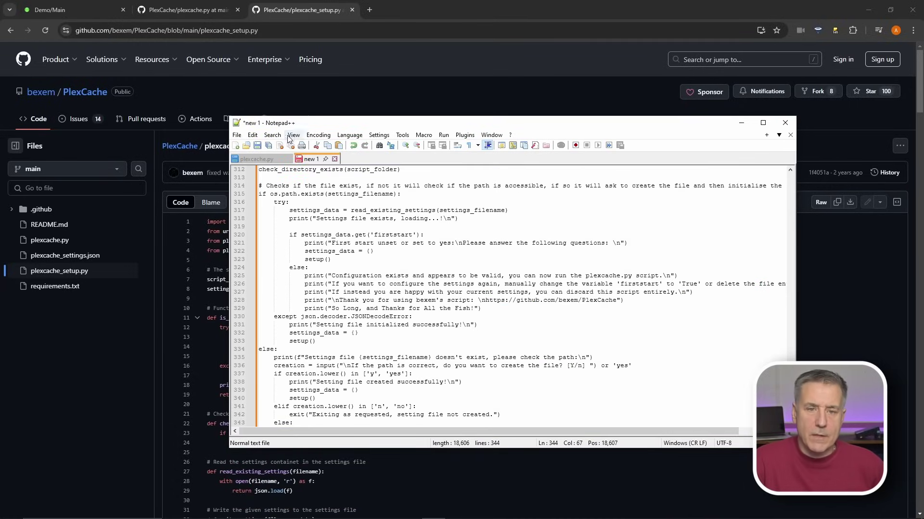
Save the setup script as plexcache_setup.py in the data\scripts folder on 10.0.0.11.
left_click(236, 135)
left_click(275, 221)
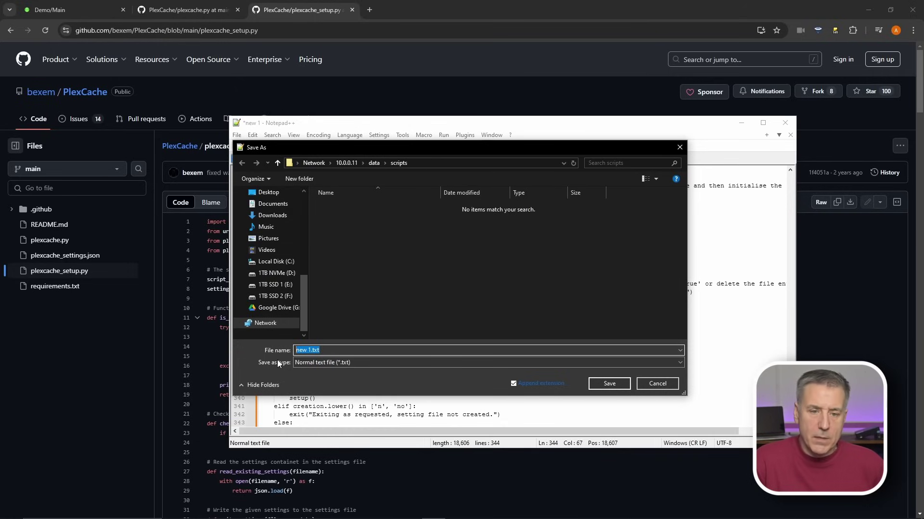
type("plex")
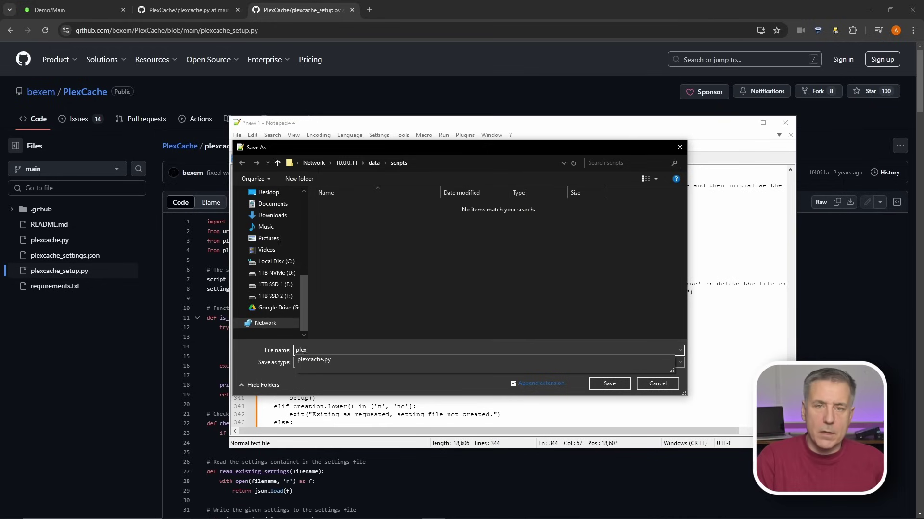
type("cache_setup0")
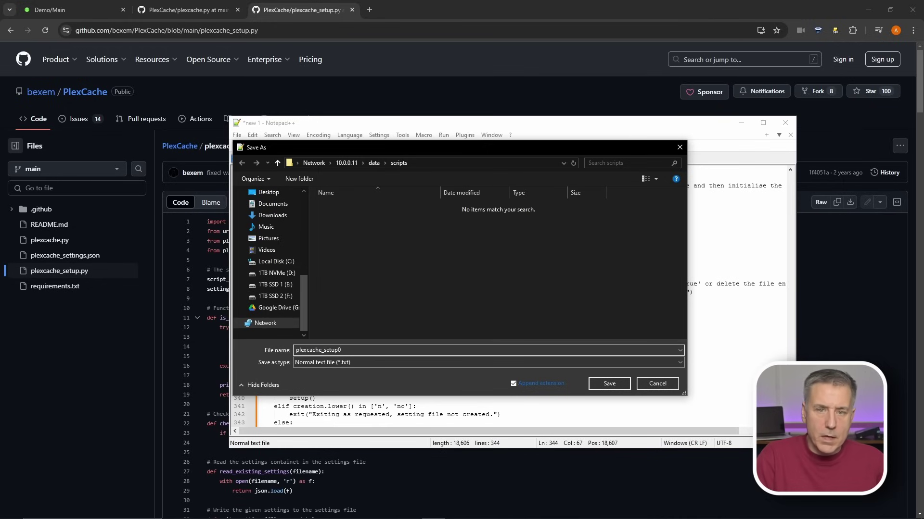
key("BackSpace")
type(".py")
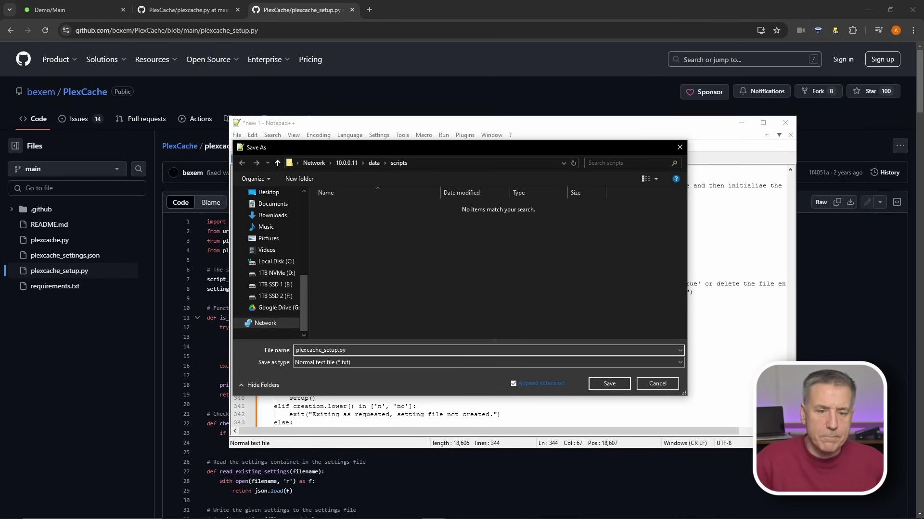
left_click(610, 384)
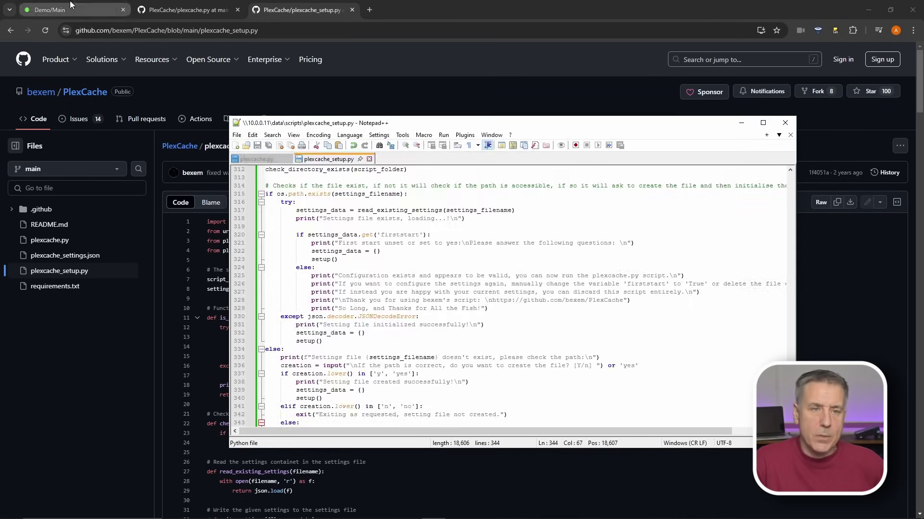
Switch to the Unraid server page in Chrome and open its web terminal.
left_click(71, 7)
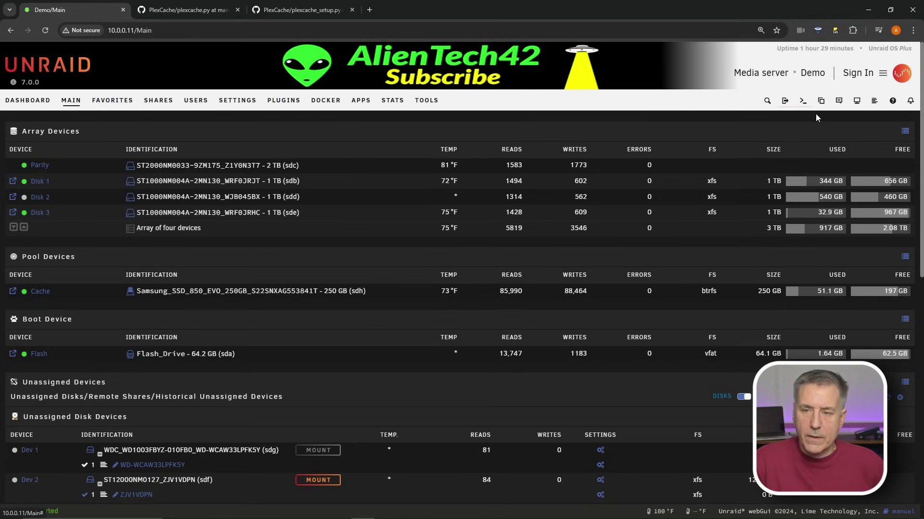
left_click(803, 102)
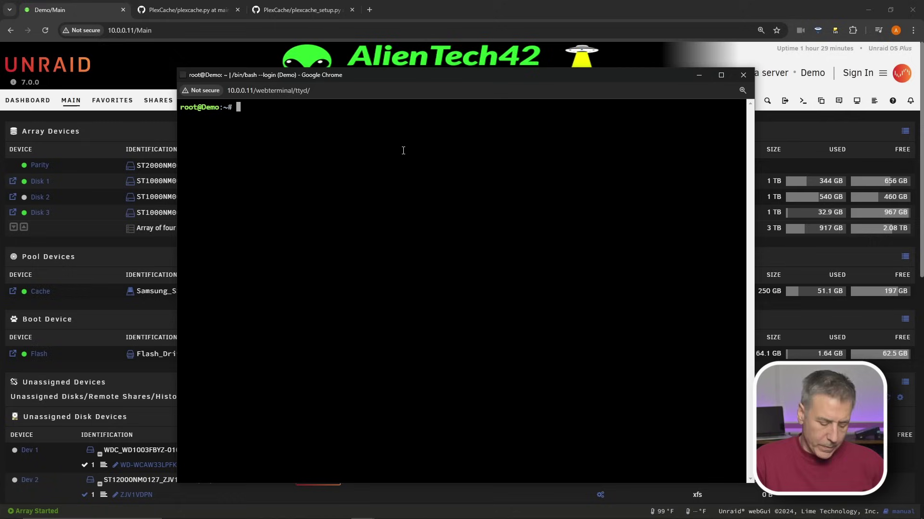
Change the terminal's working directory to /mnt/user/data/scripts and list the files in it.
type("cd ")
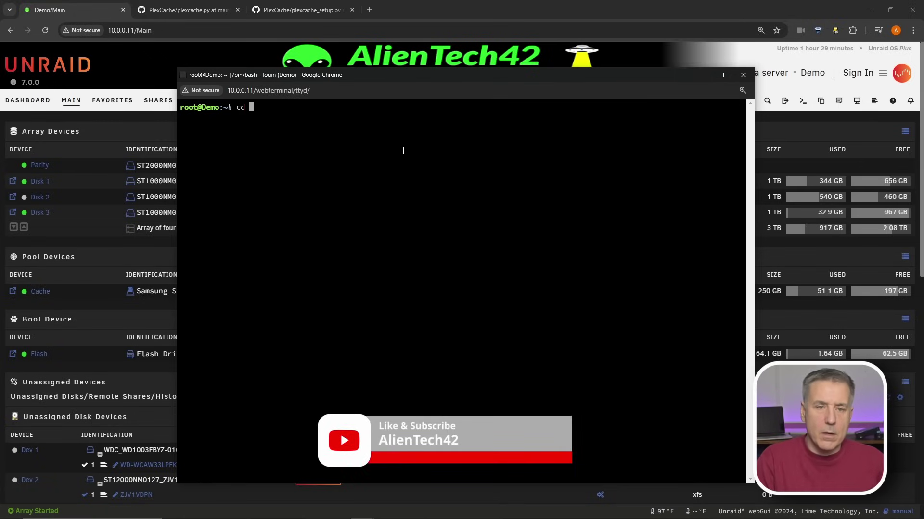
type("..")
key("Return")
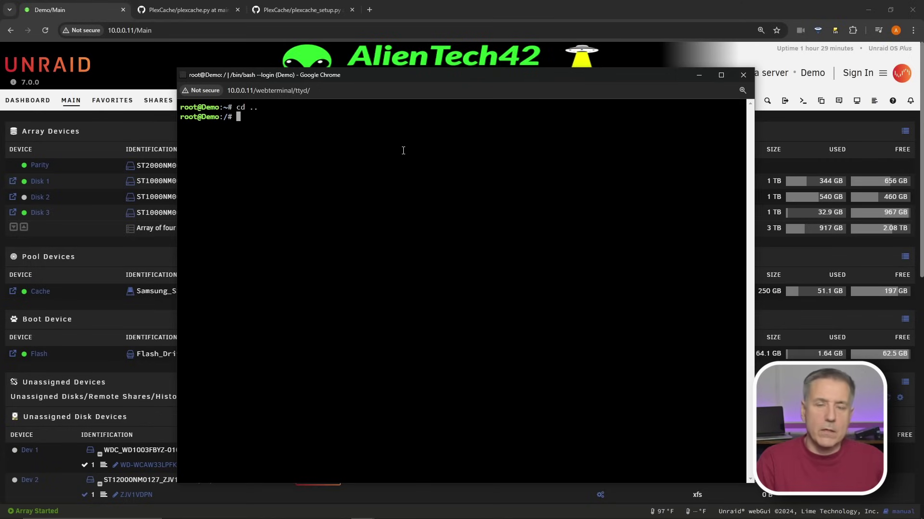
type("cd ")
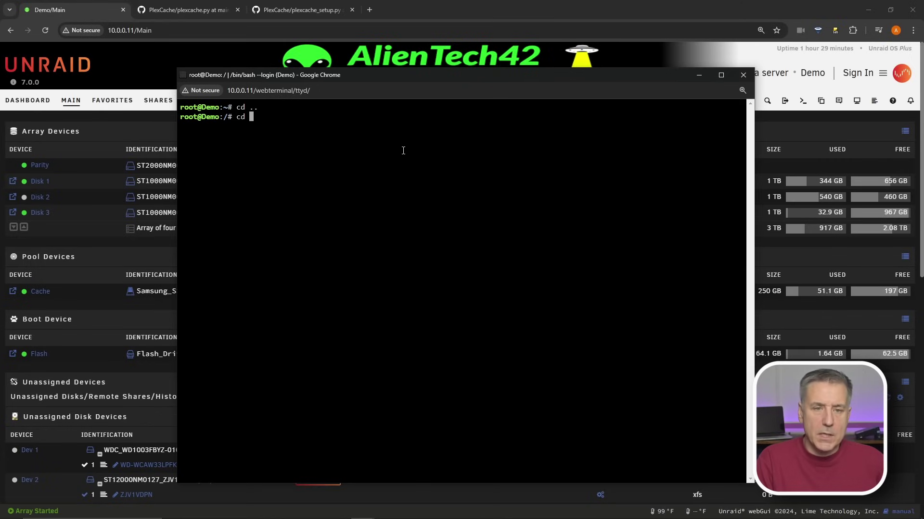
type("/mnt/")
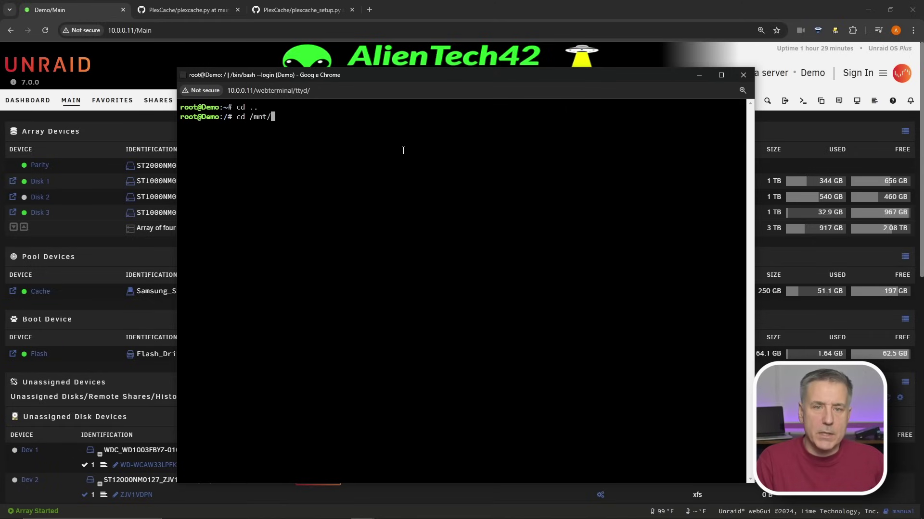
type("user/dat")
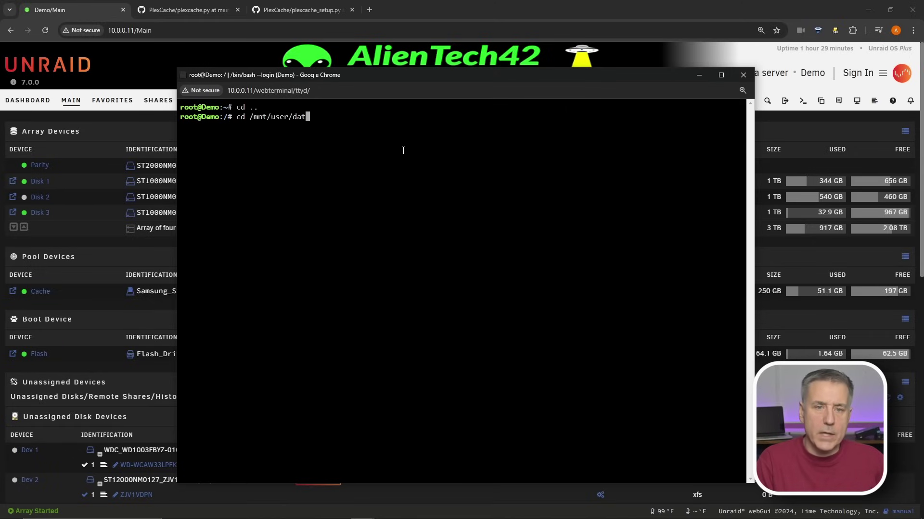
type("a/scripts")
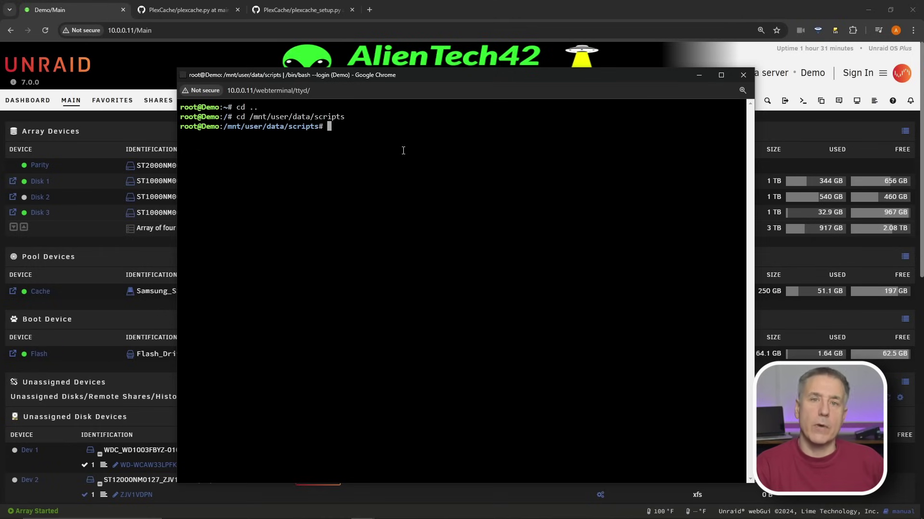
type("ls")
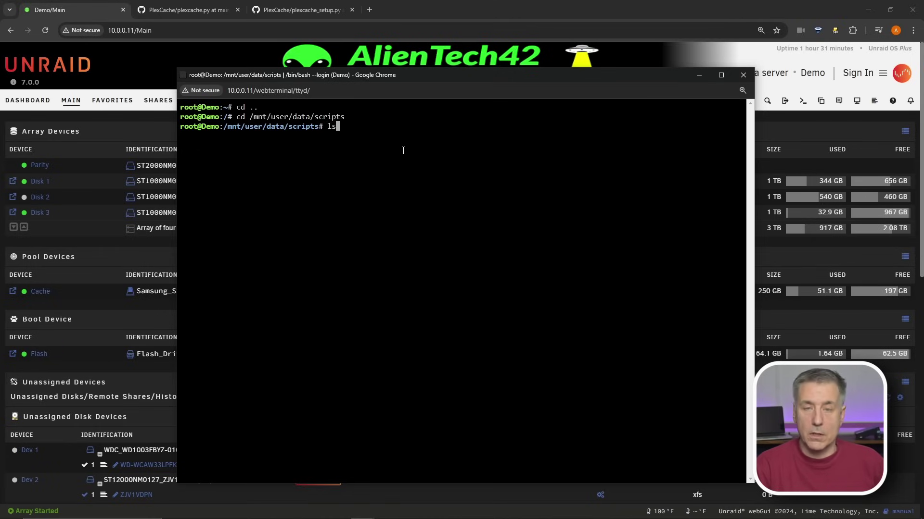
key("Return")
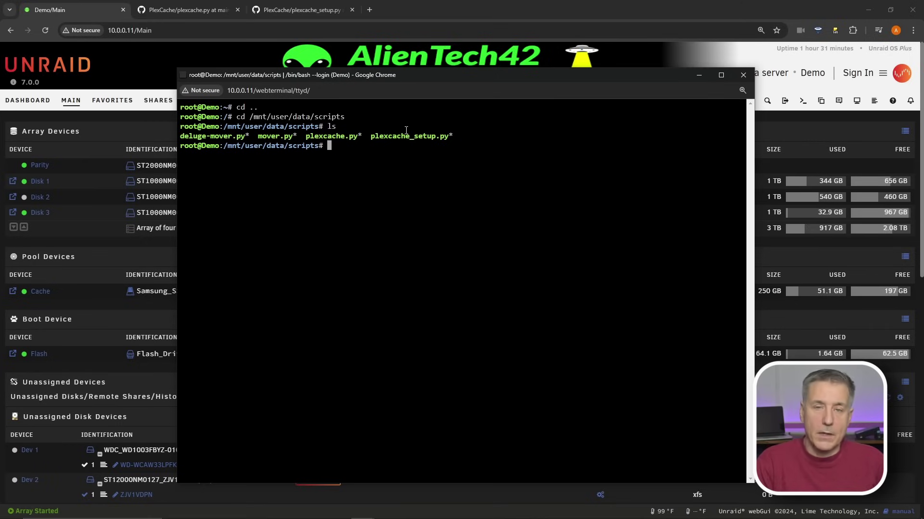
Run plexcache_setup.py with python3 and accept creating the plexcache_settings.json settings file.
type("python3 ")
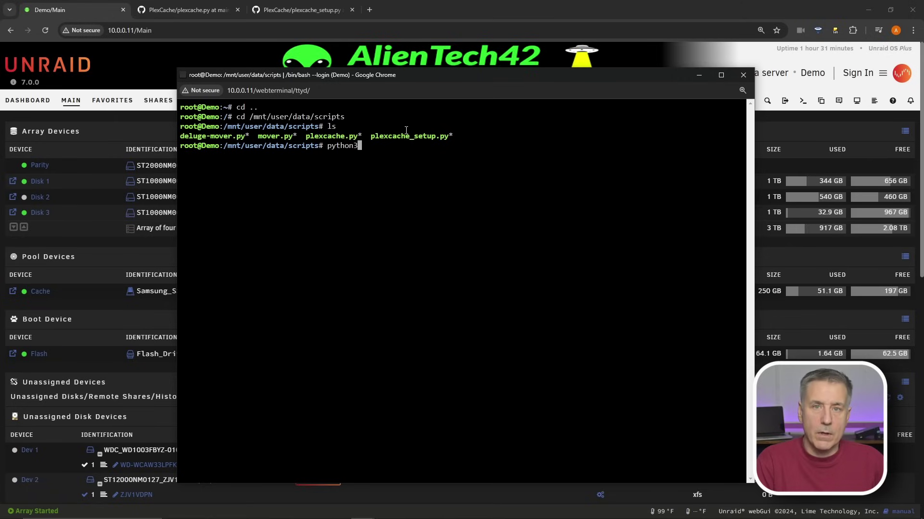
type("plex")
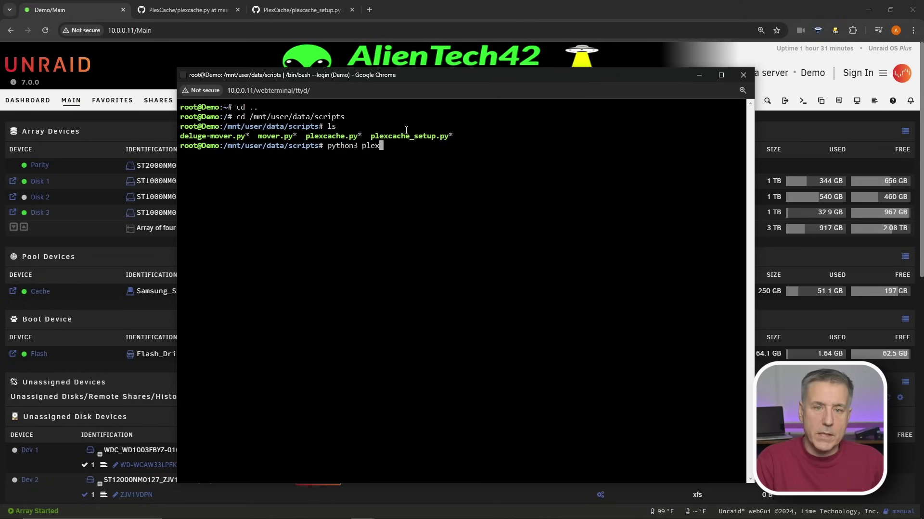
type("cache")
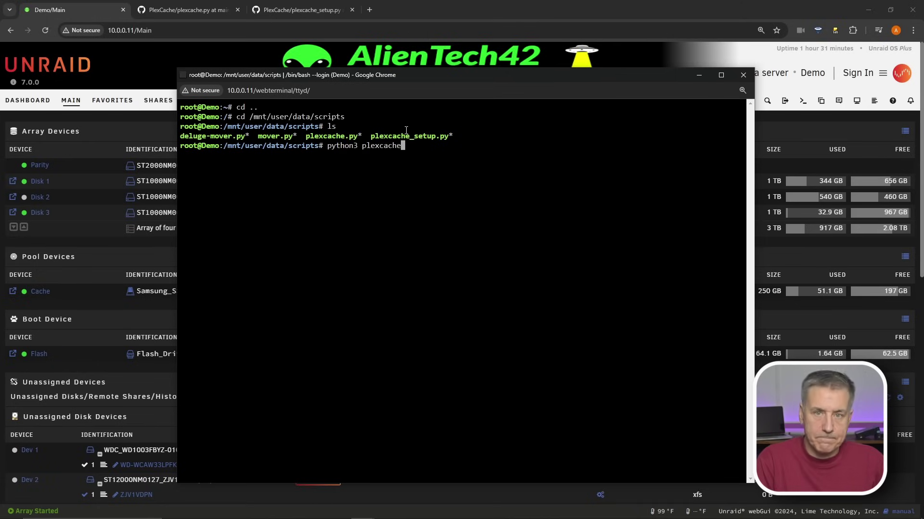
type("_setup.py")
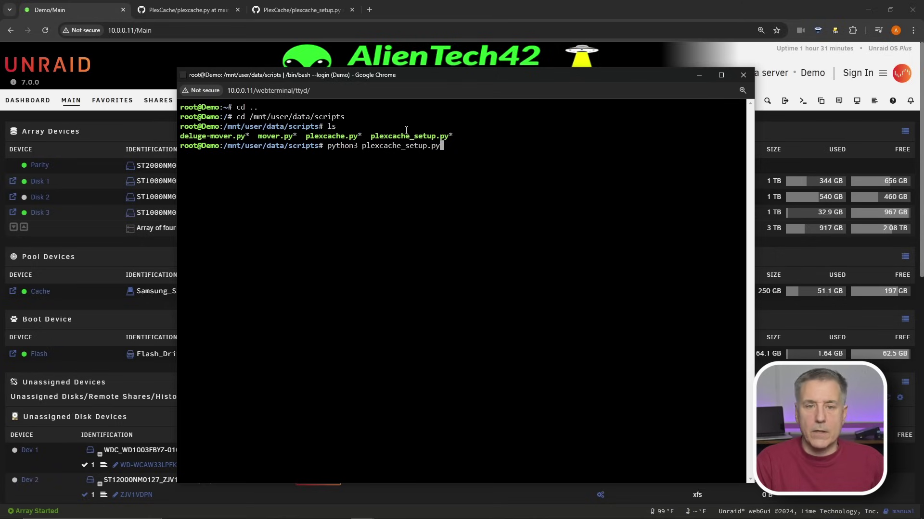
key("Return")
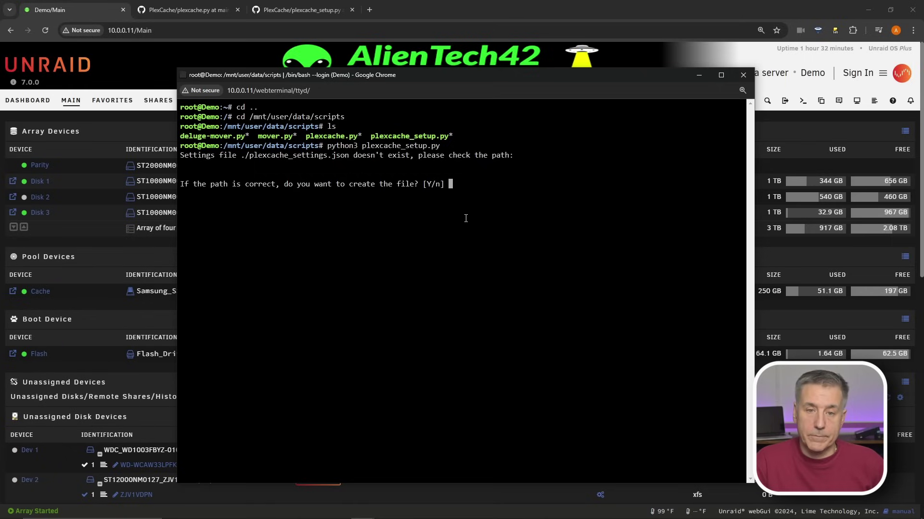
key("Return")
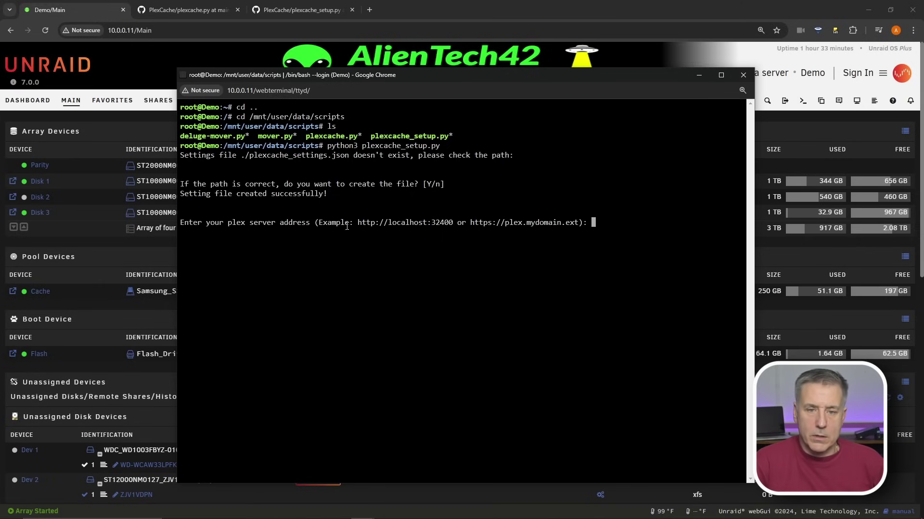
type("http://")
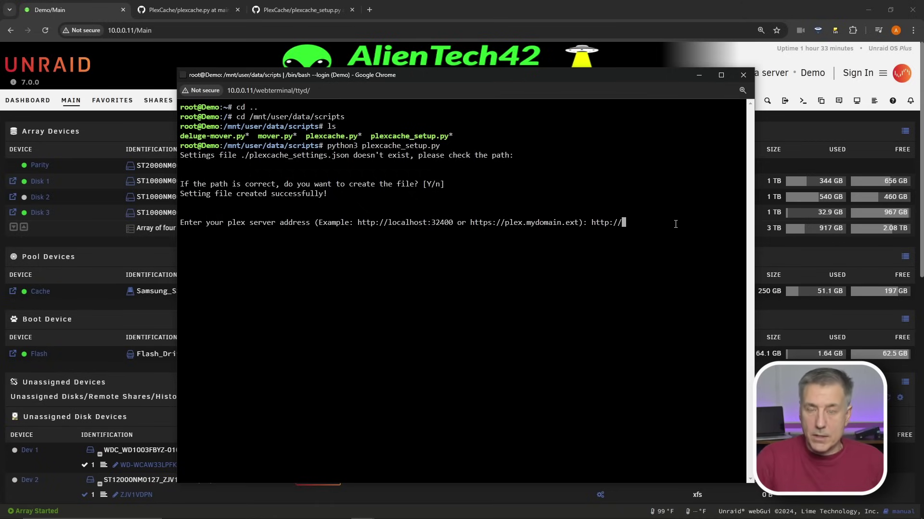
type("10.")
key("BackSpace")
key("BackSpace")
type("0.")
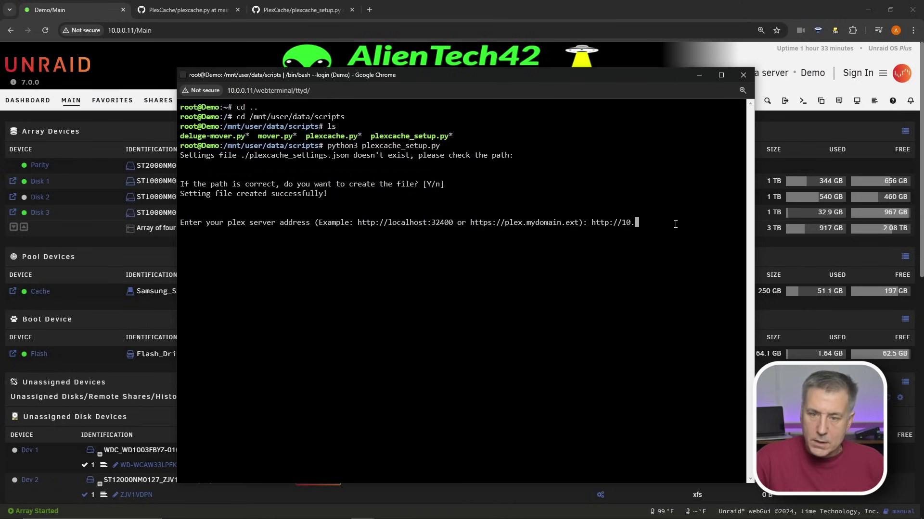
type("0.0.")
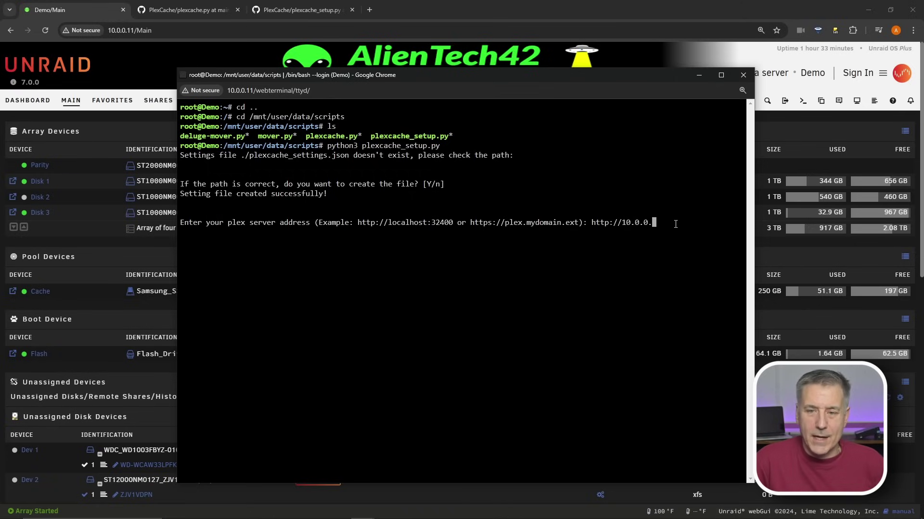
type("11:")
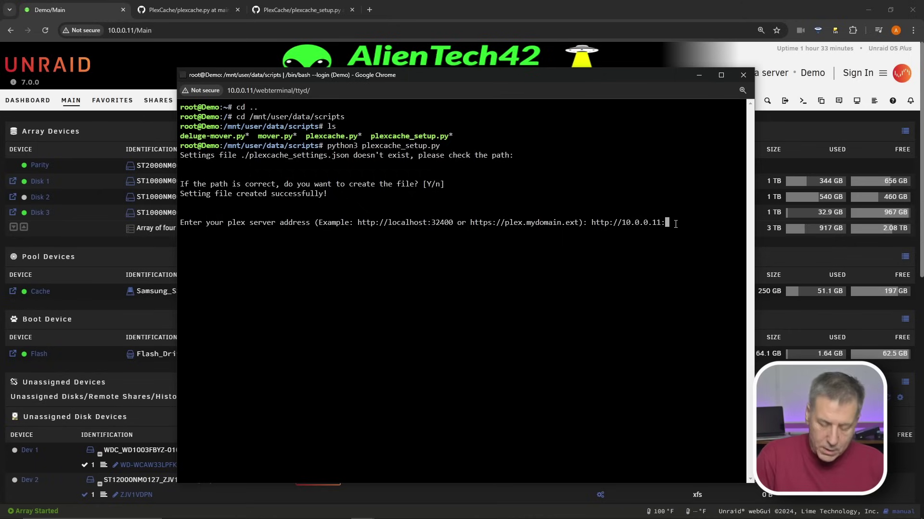
type("32400")
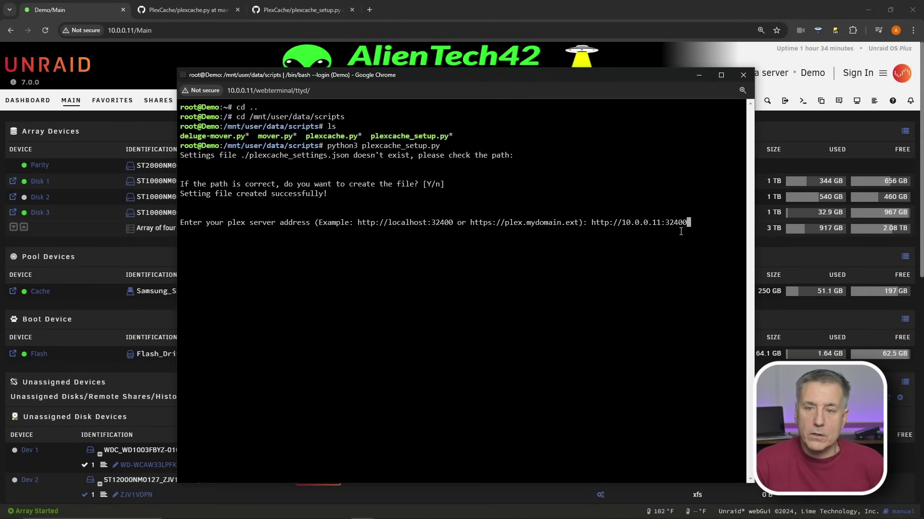
key("Return")
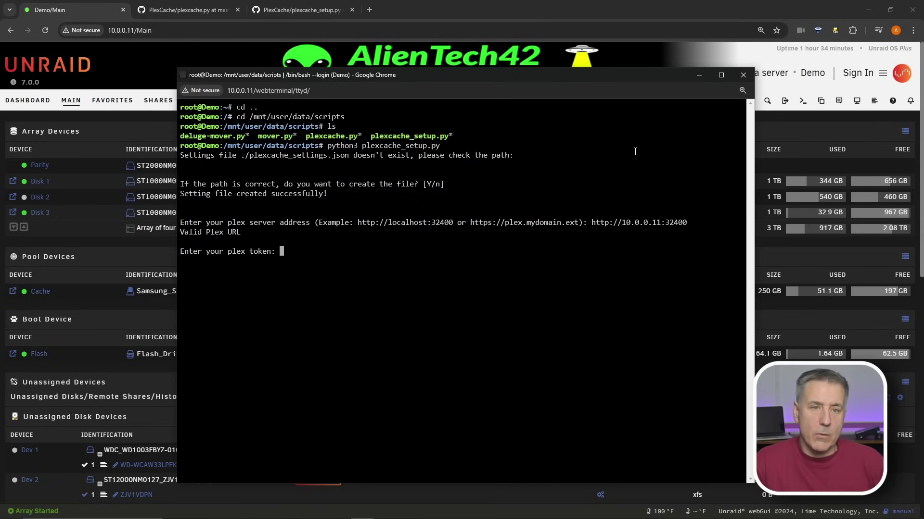
Move the terminal window aside, open the Plex web app in a new browser tab and sign in to the Plex account.
left_click_drag(432, 75, 923, 73)
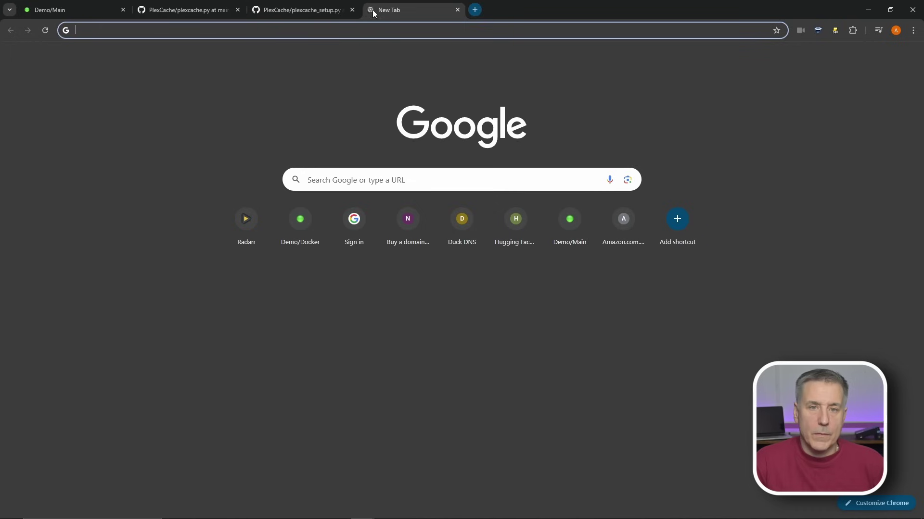
left_click(369, 9)
left_click(361, 32)
key("ctrl+v")
key("Return")
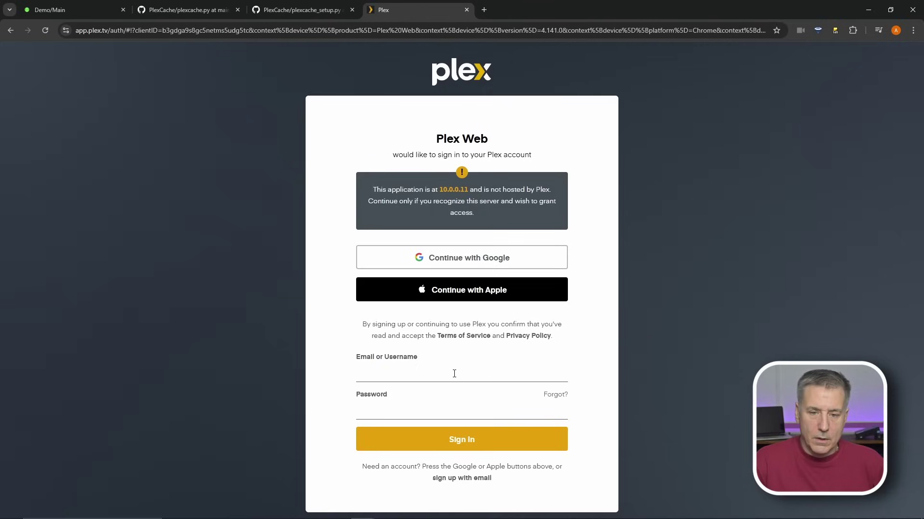
left_click(393, 374)
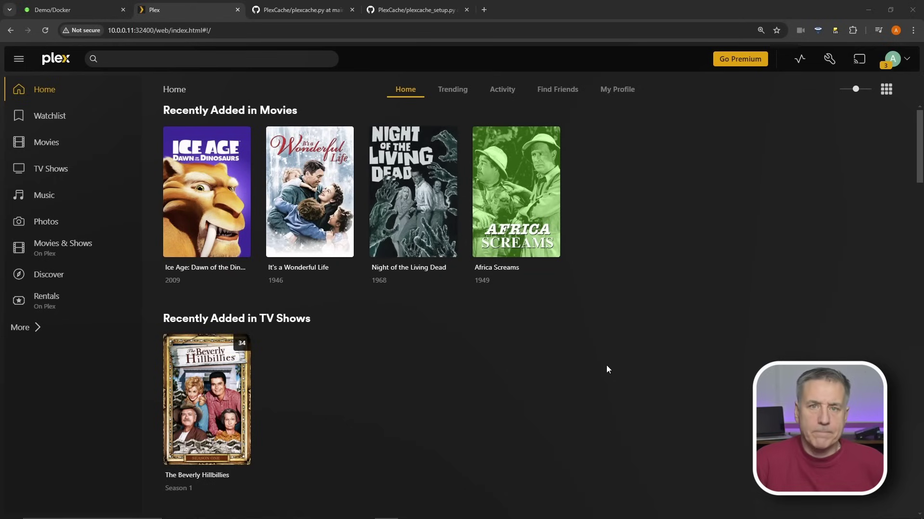
left_click(364, 402)
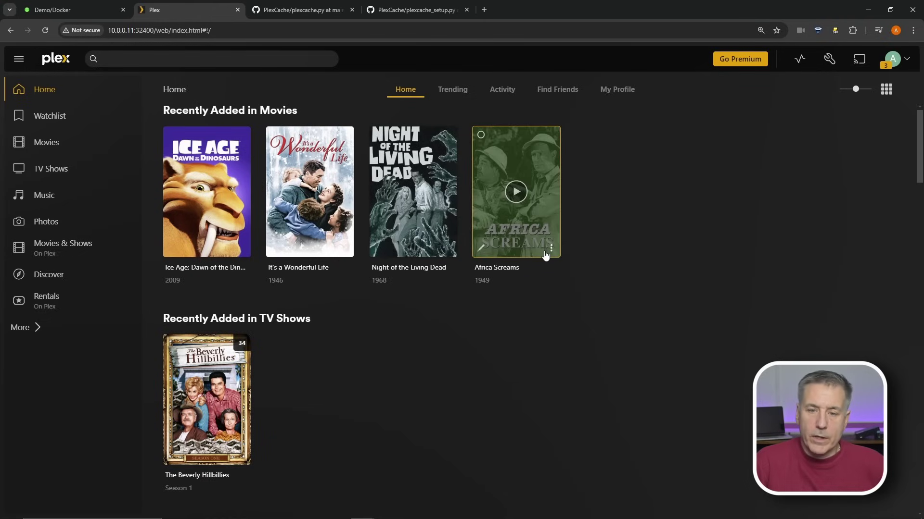
View the media info XML for It's a Wonderful Life and copy the X-Plex-Token value from the page's address.
left_click(344, 247)
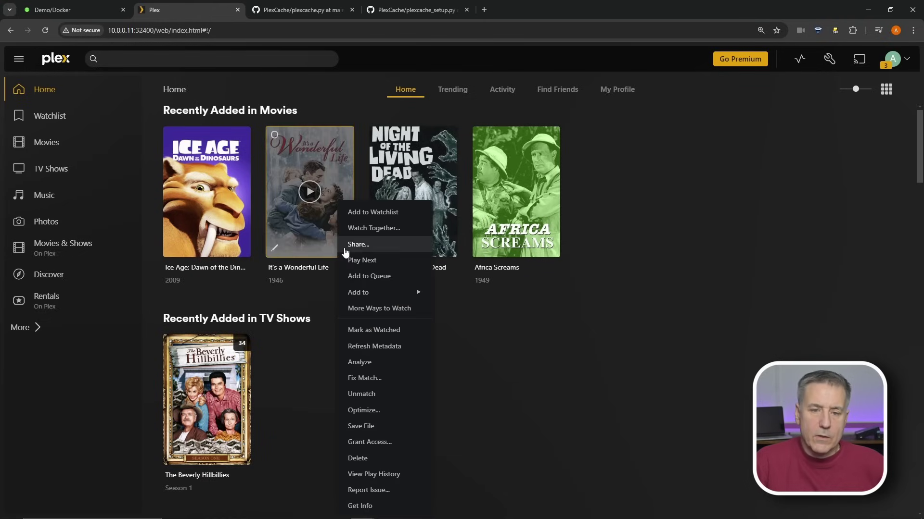
left_click(360, 506)
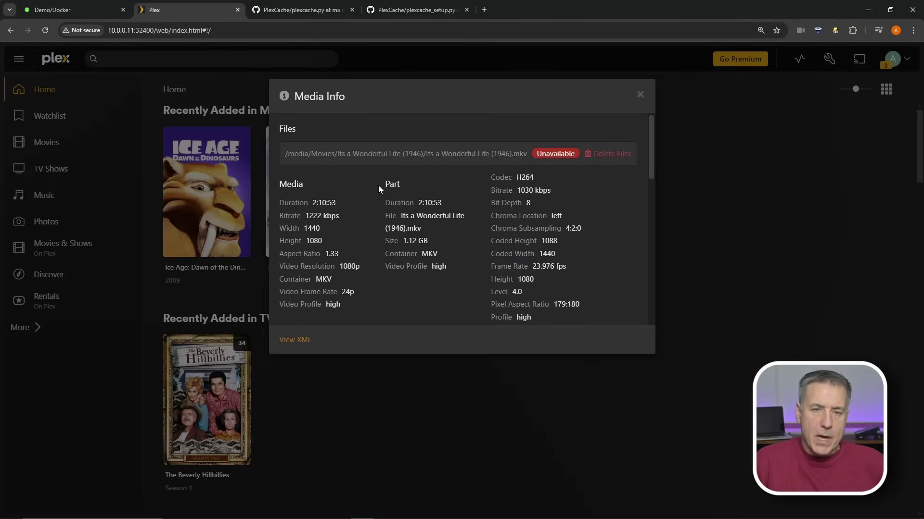
left_click(290, 340)
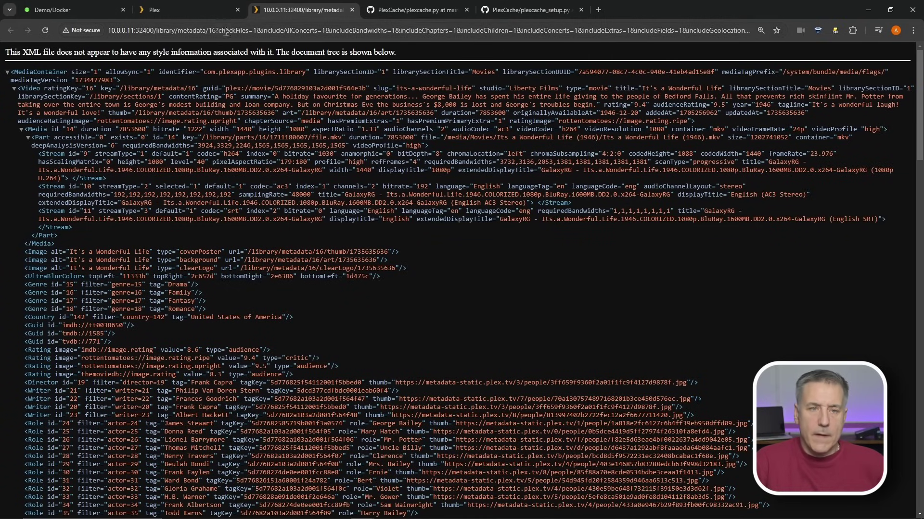
left_click_drag(621, 34, 736, 31)
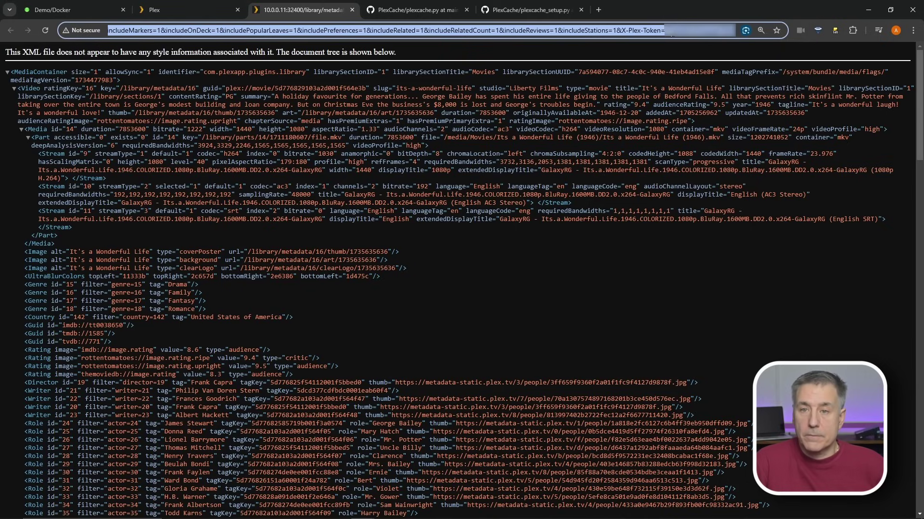
left_click(720, 36)
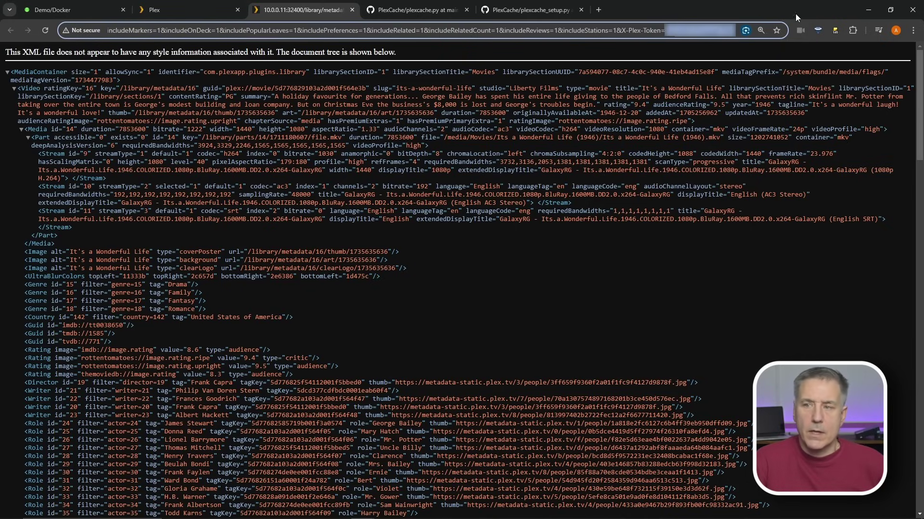
Bring the terminal window back into view and paste the Plex token at the setup script's token prompt.
key("alt+Tab")
left_click_drag(487, 74, 533, 70)
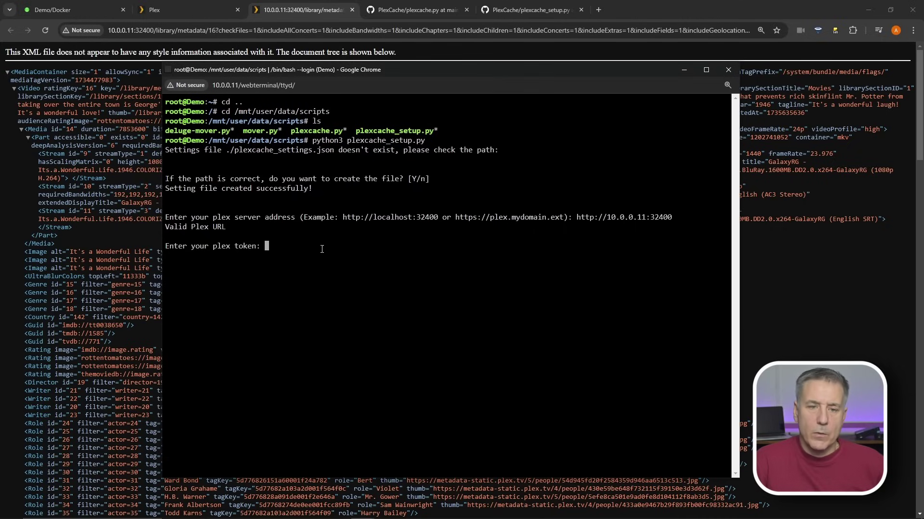
right_click(285, 250)
left_click(305, 363)
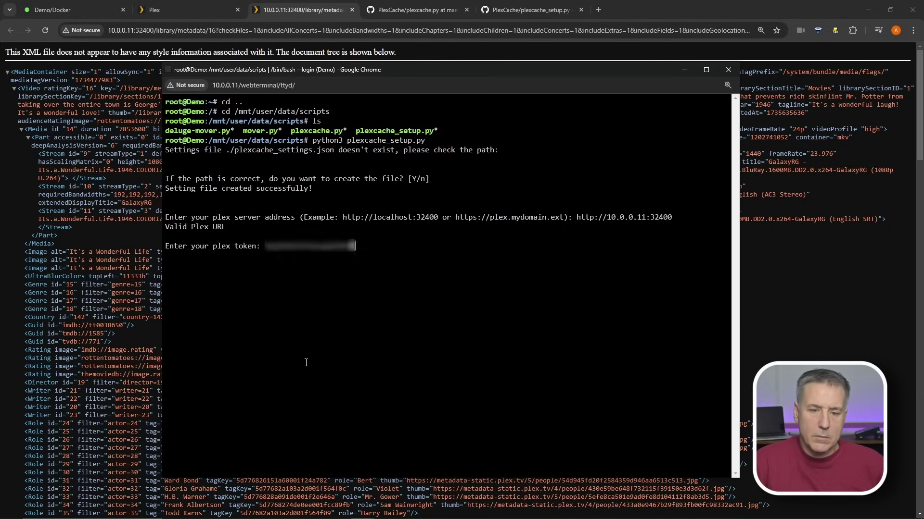
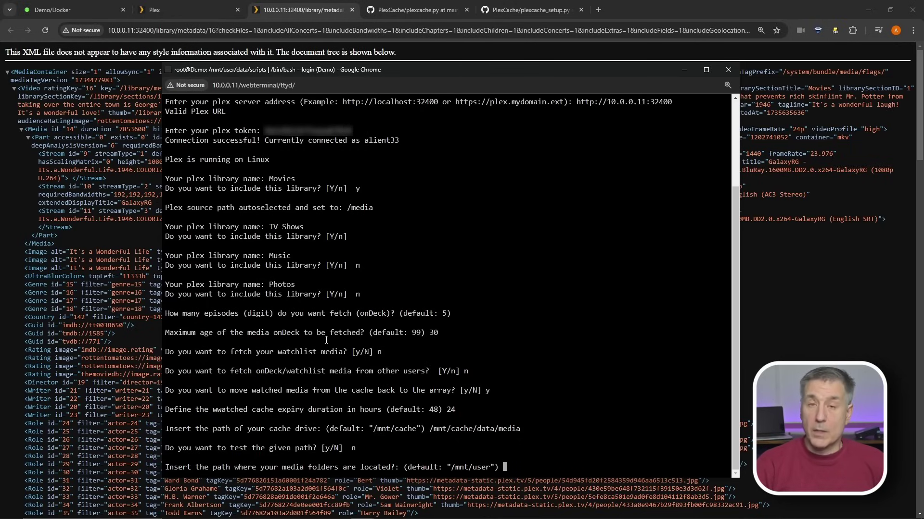
Enter /mnt/user/data/media as the media folders' path in the setup script and decline testing the path.
type("/")
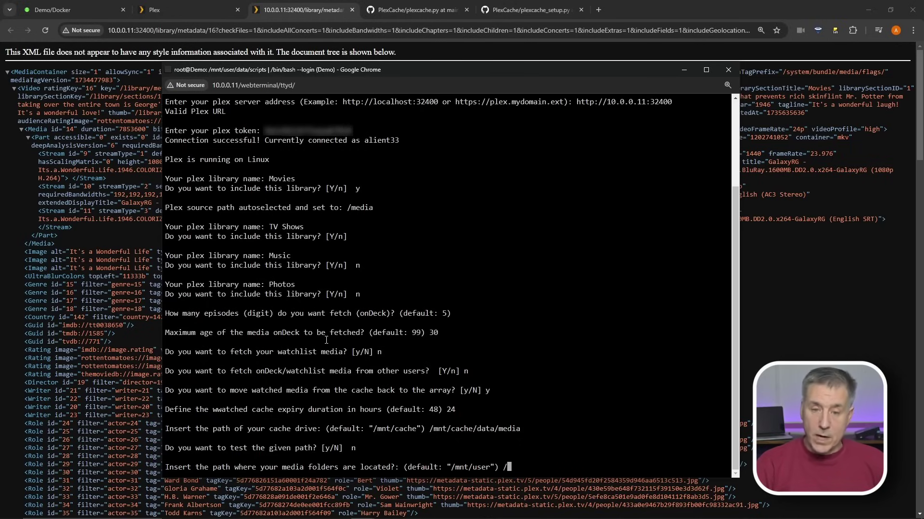
type("mnt/")
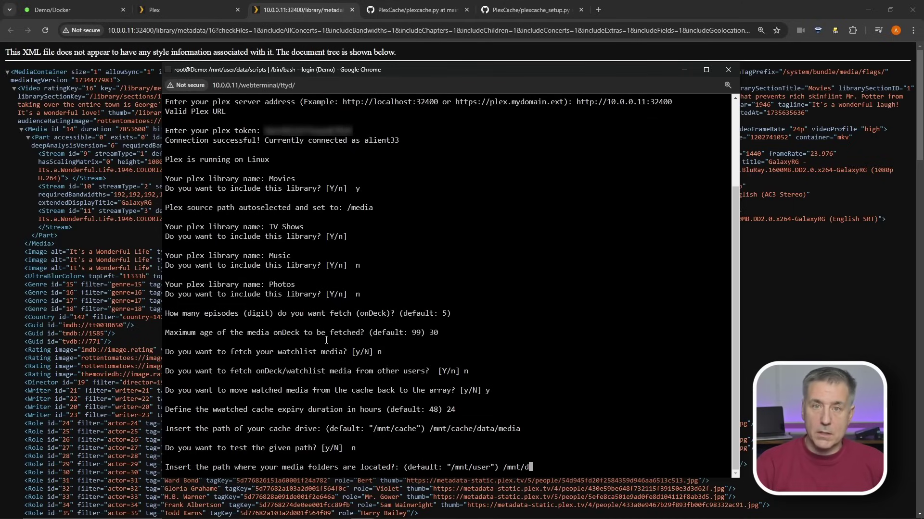
type("user/data/")
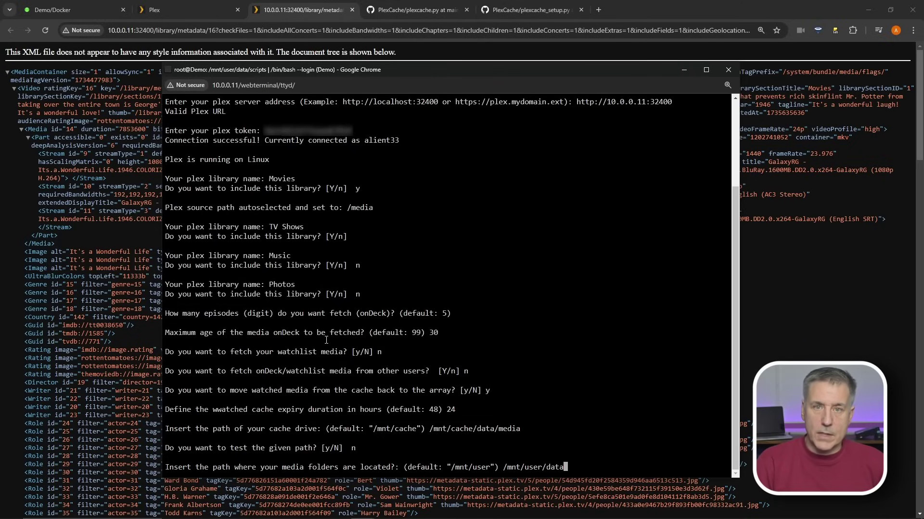
type("mo")
key("BackSpace")
type("edia")
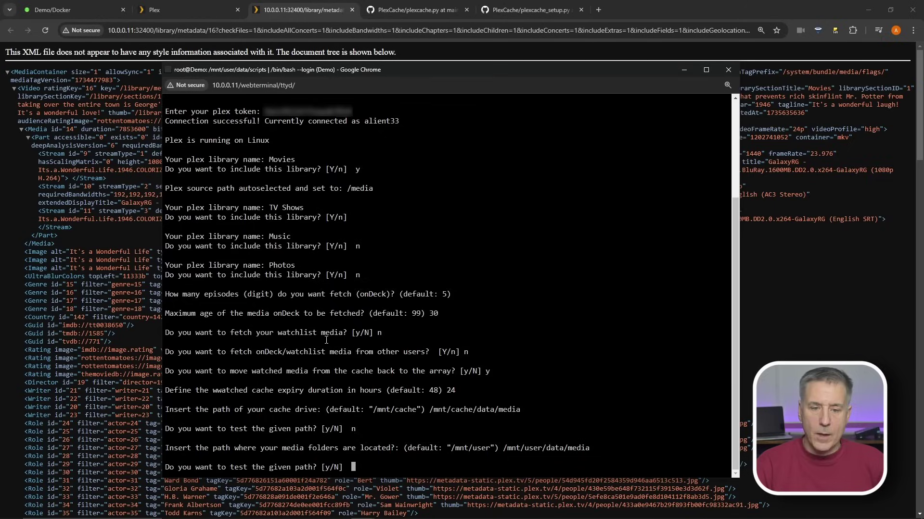
type("n")
key("Return")
type("n")
key("Return")
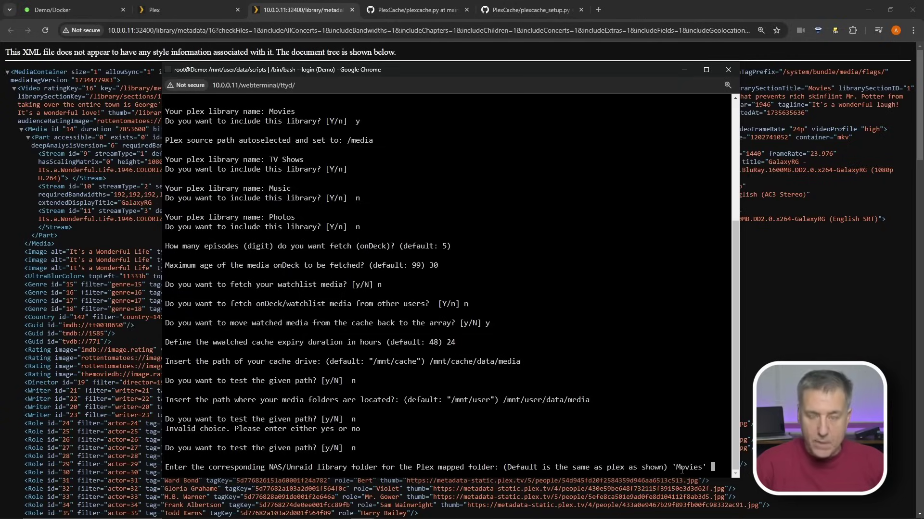
Accept the setup script's defaults for the Movies and TV folders, active sessions, simultaneous moves (5 to cache, 2 to array) and debug mode.
key("Return")
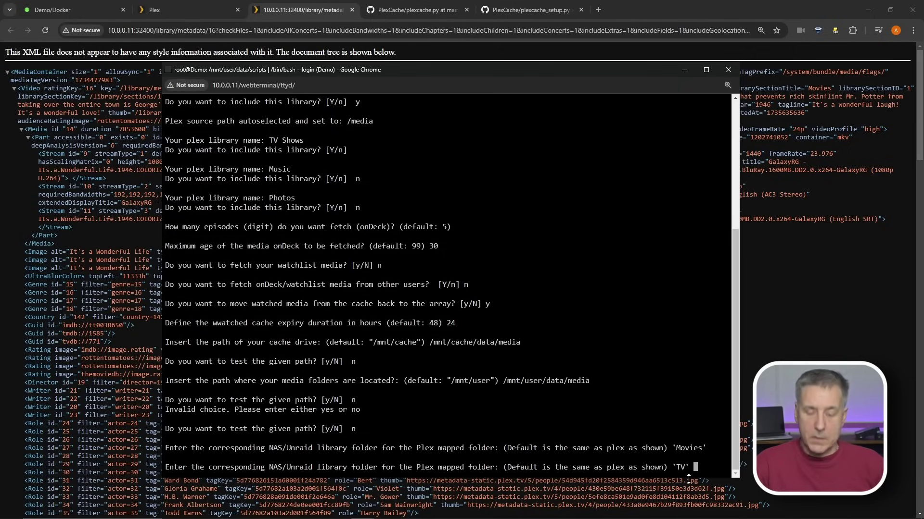
key("Return")
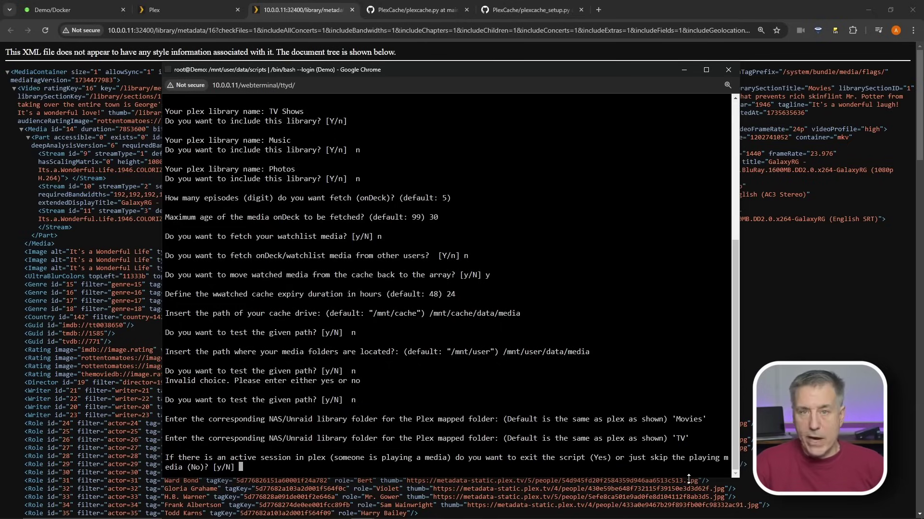
key("Return")
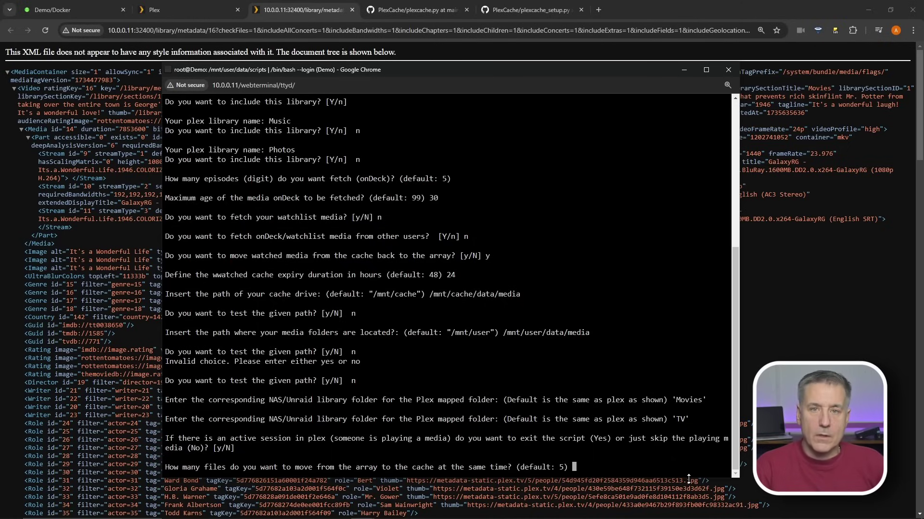
key("Return")
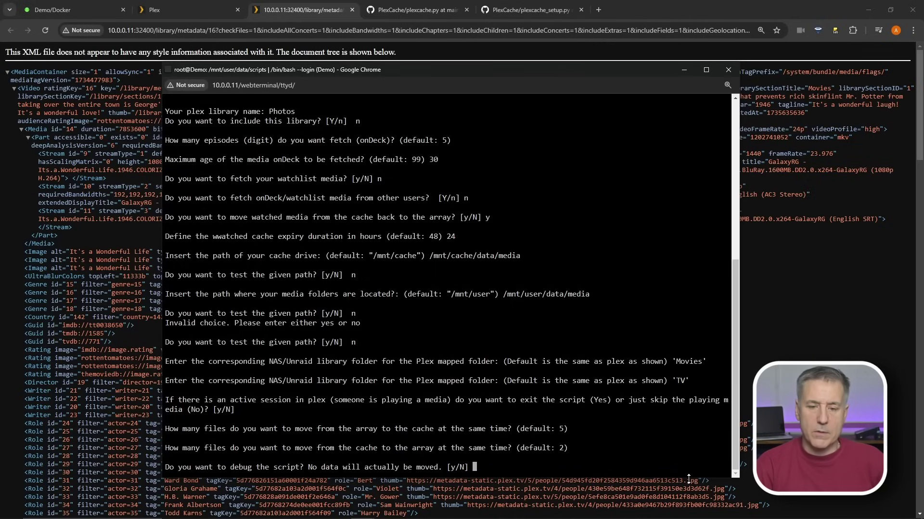
key("Return")
Return to the Unraid web interface and mark User Scripts as a favorite in the settings.
mouse_move(427, 517)
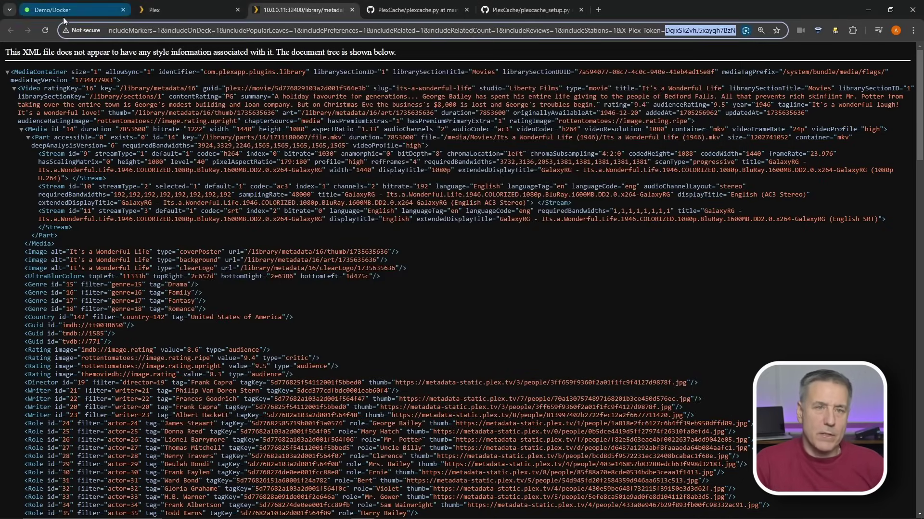
left_click(64, 17)
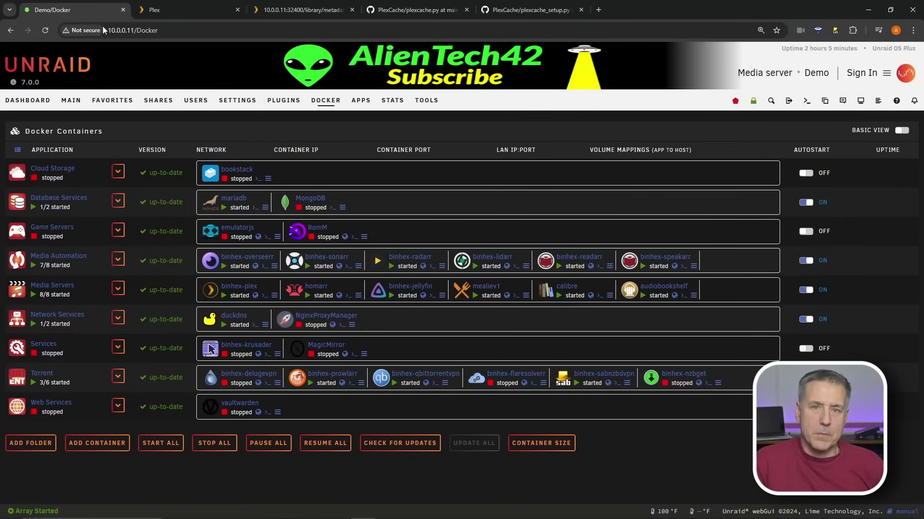
left_click(222, 97)
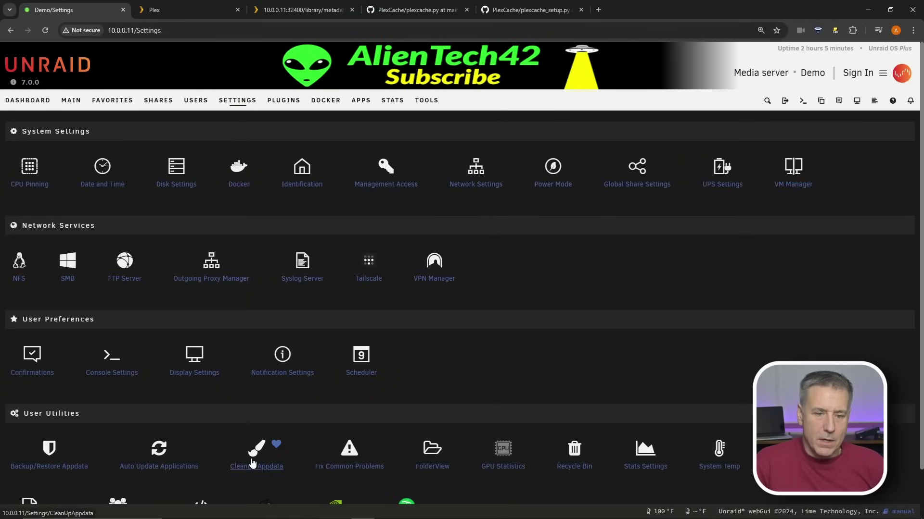
scroll(351, 443, "down", 2)
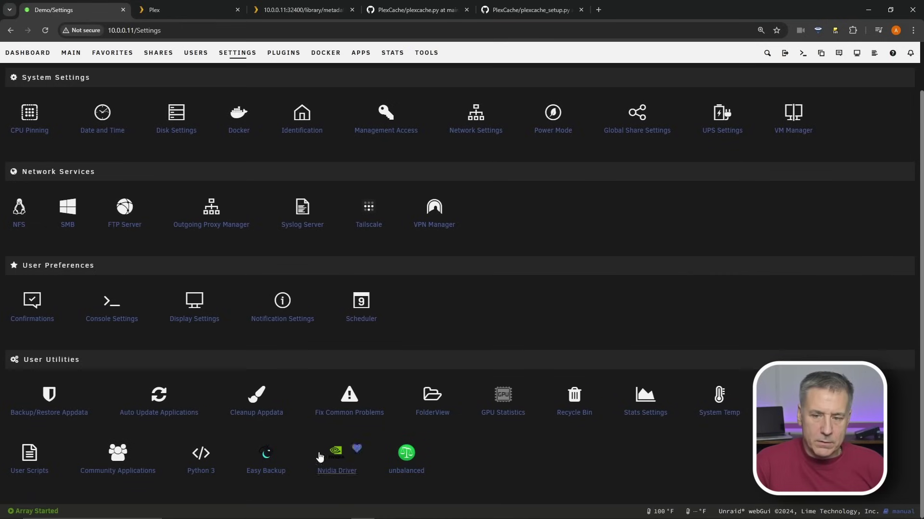
mouse_move(36, 470)
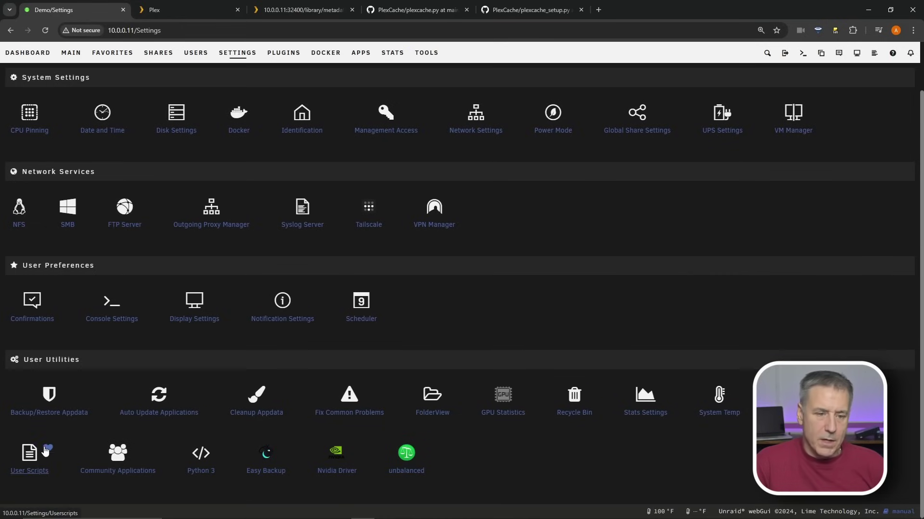
left_click(48, 448)
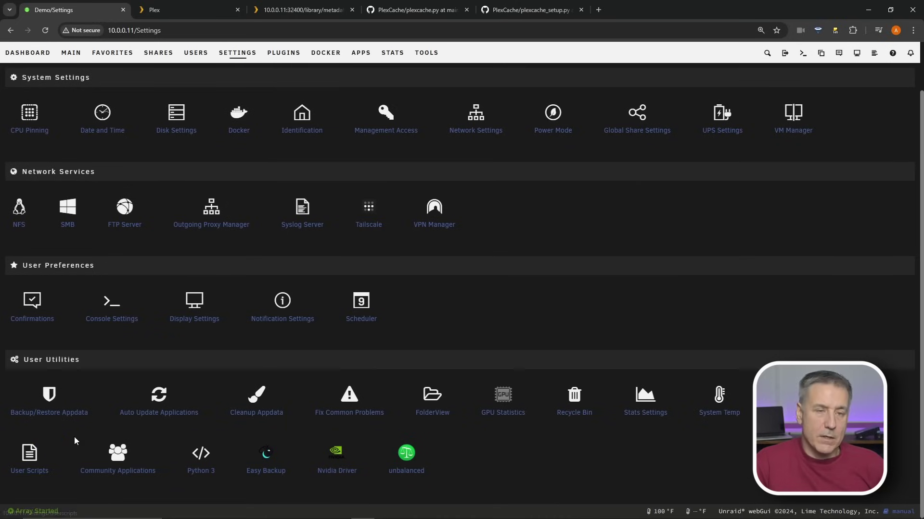
Open User Scripts from the favorites and add a new script named plexcache.
left_click(114, 54)
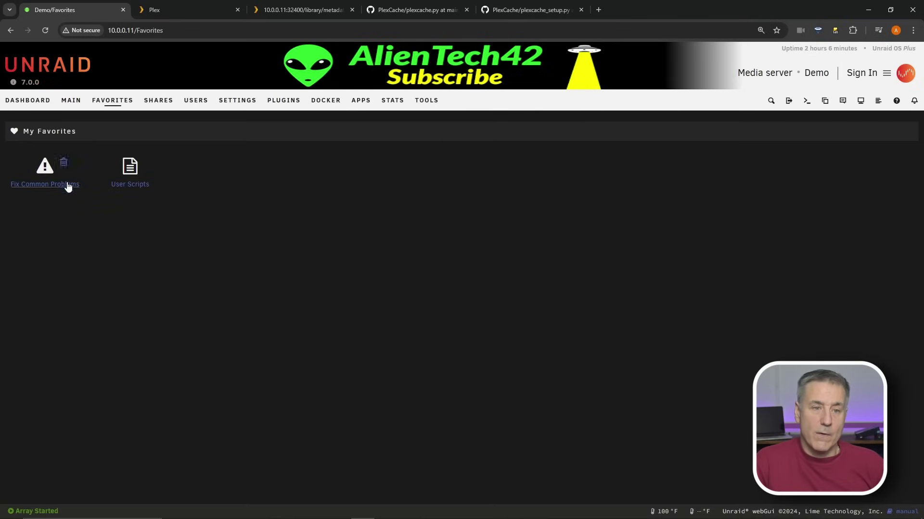
left_click(132, 171)
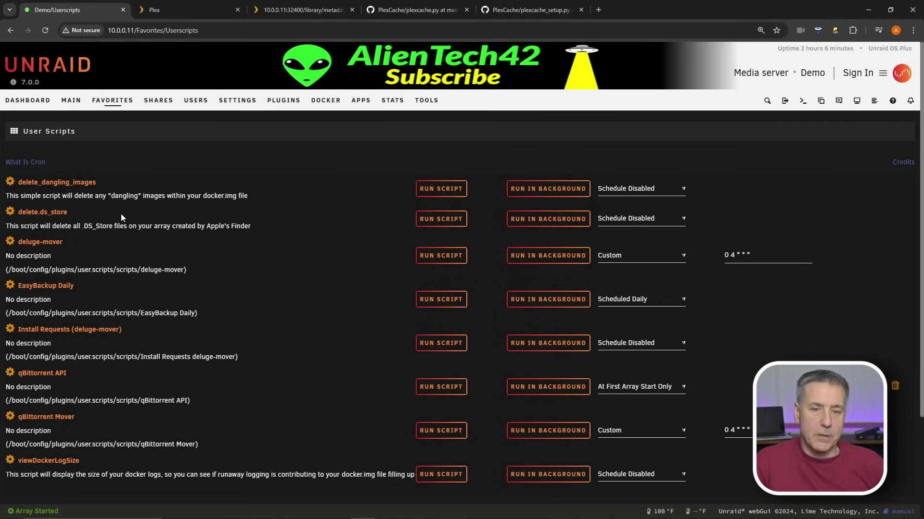
scroll(129, 347, "down", 3)
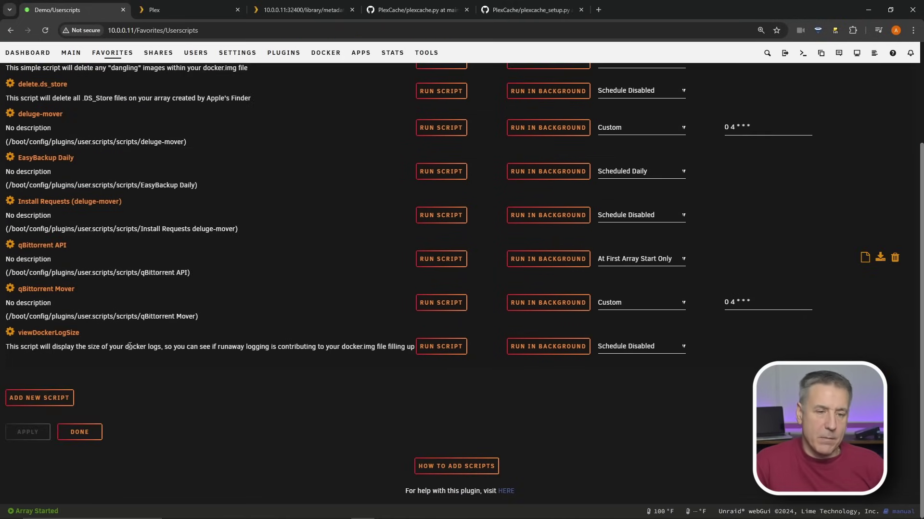
left_click(40, 398)
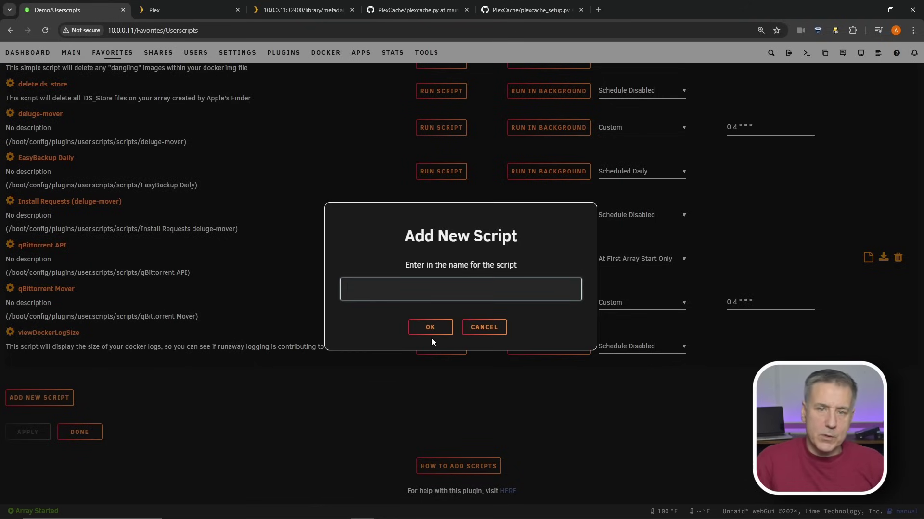
type("plexcache")
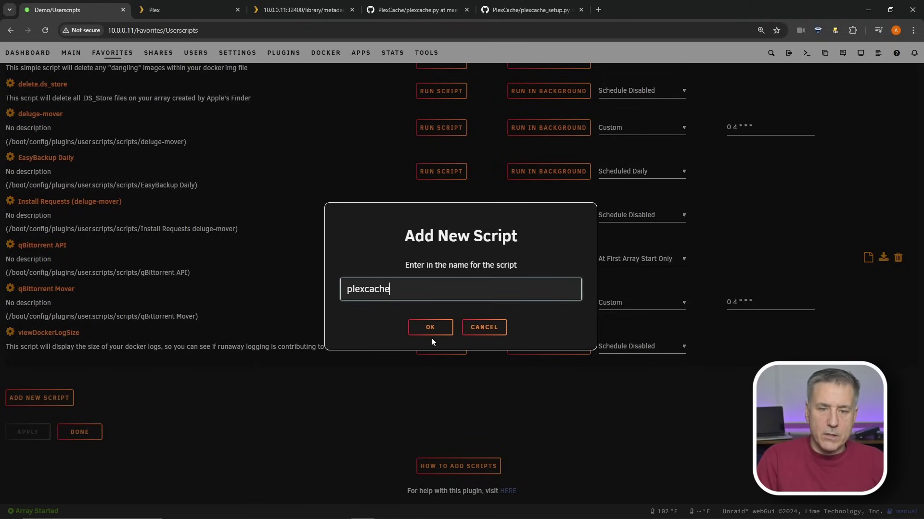
left_click(438, 327)
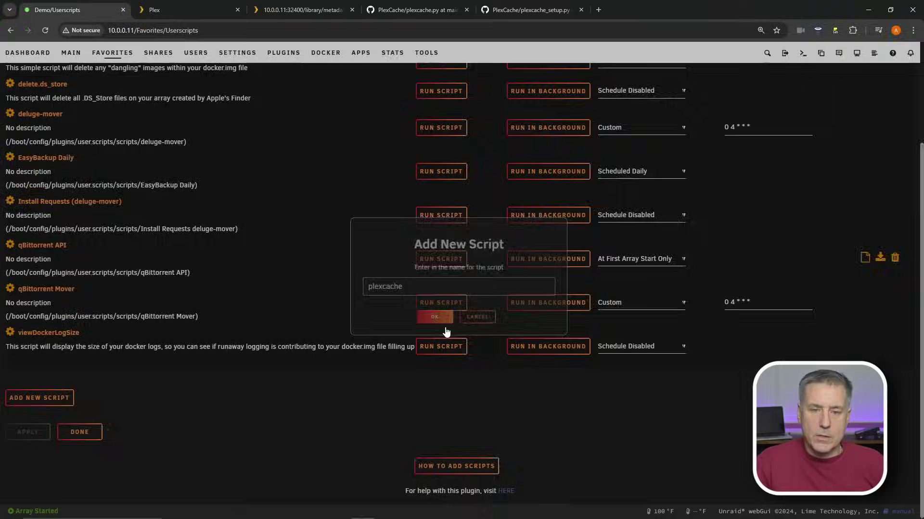